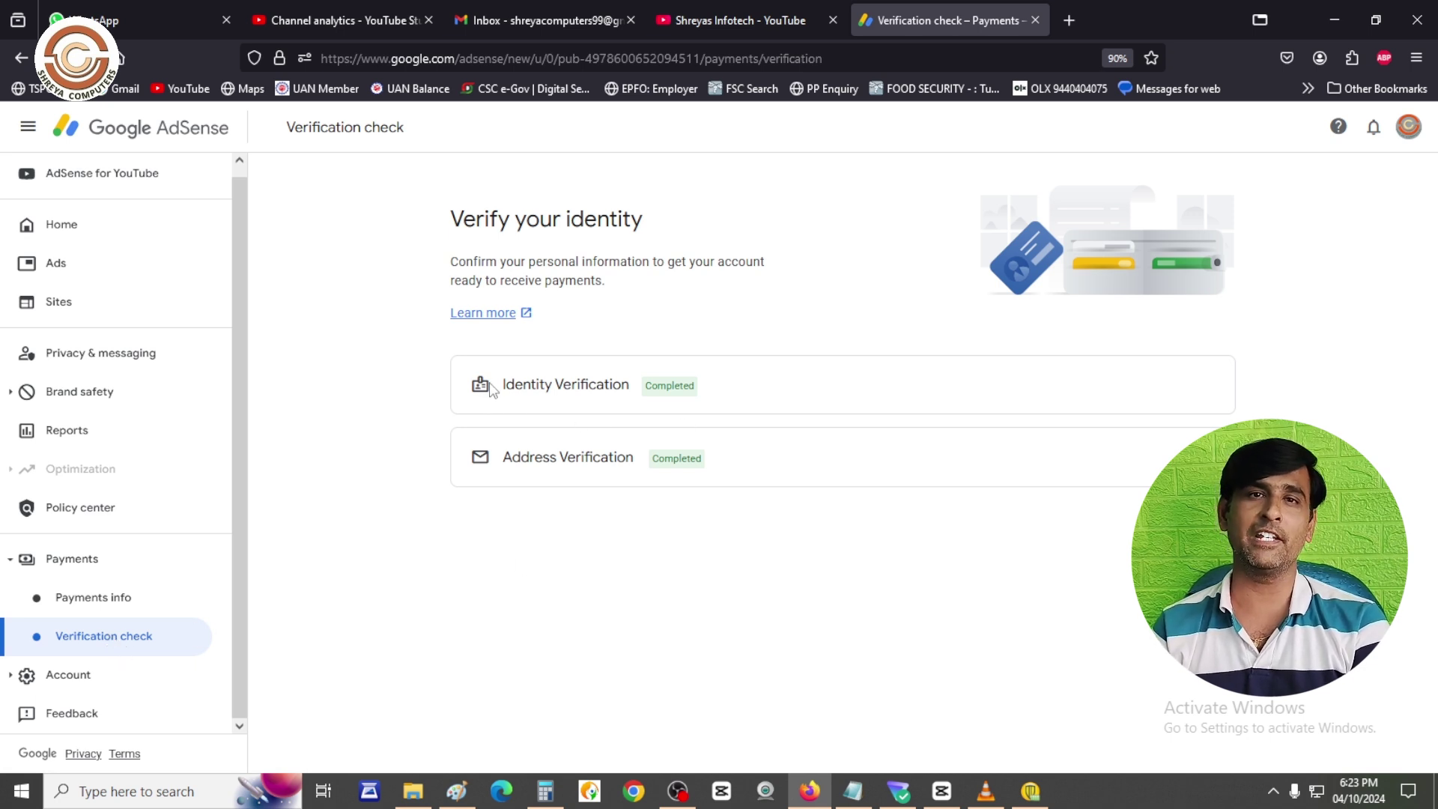
left_click_drag(725, 409, 407, 407)
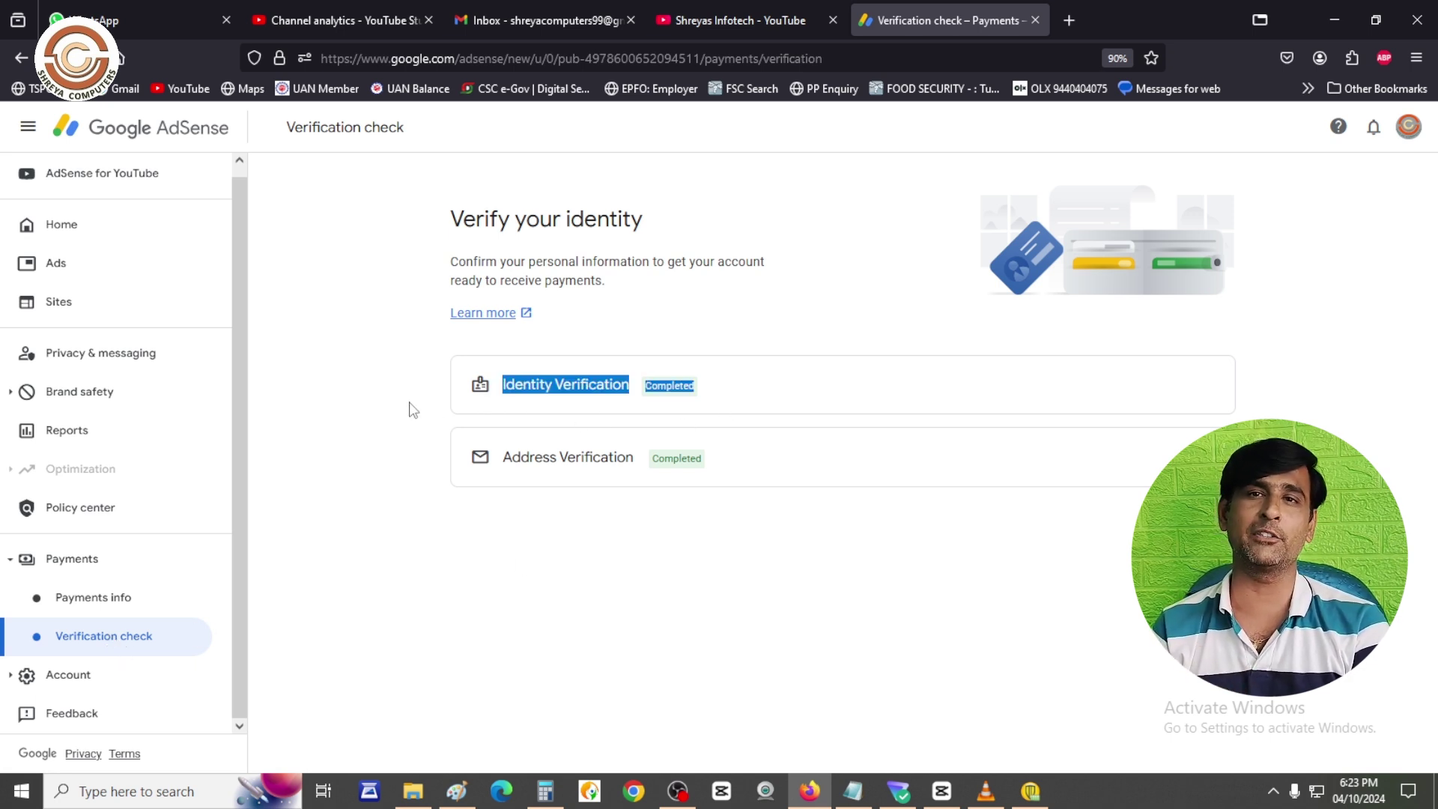
left_click(804, 394)
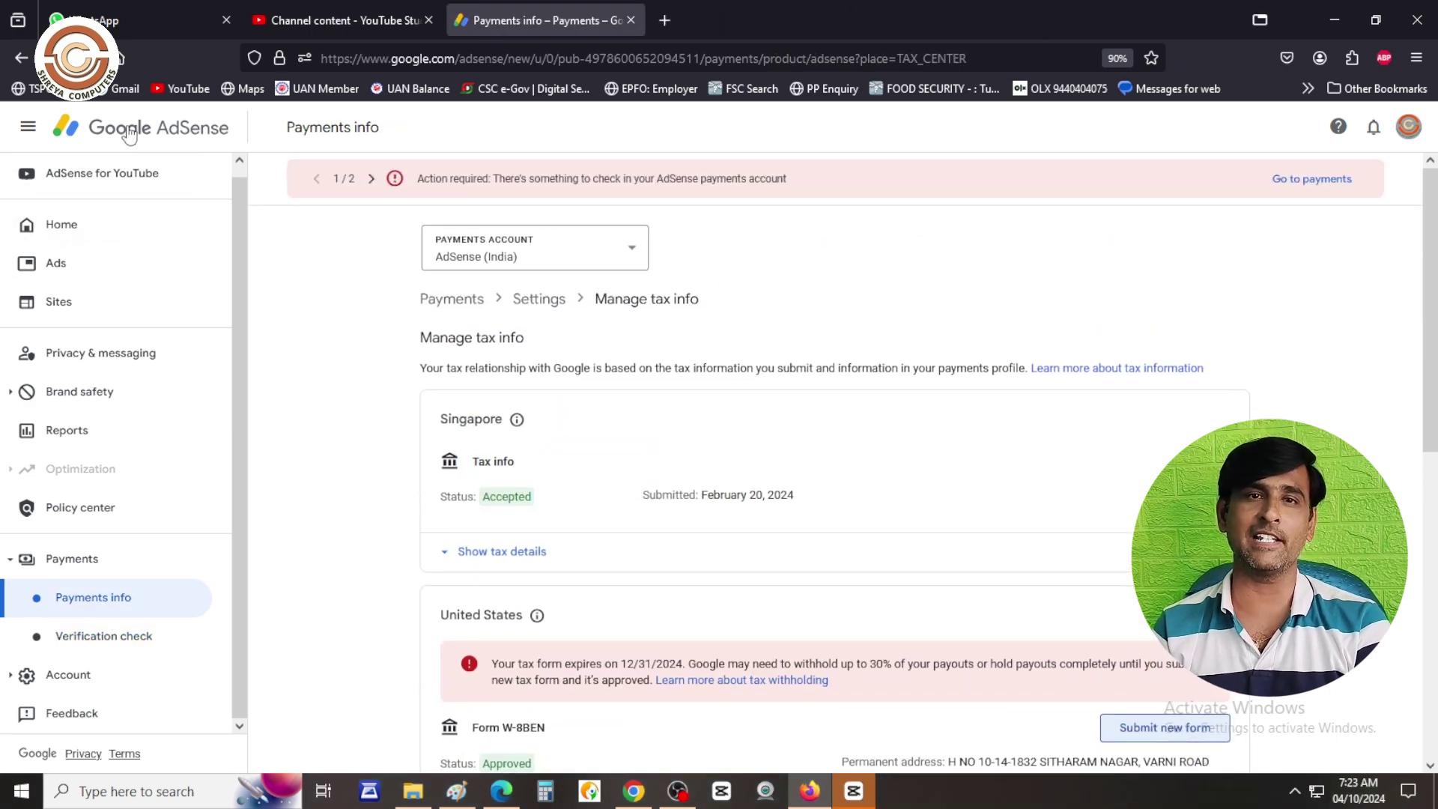
Start a new United States tax form to replace the W-8BEN, verifying the account with its password.
scroll(1329, 222, "down", 4)
scroll(835, 461, "down", 2)
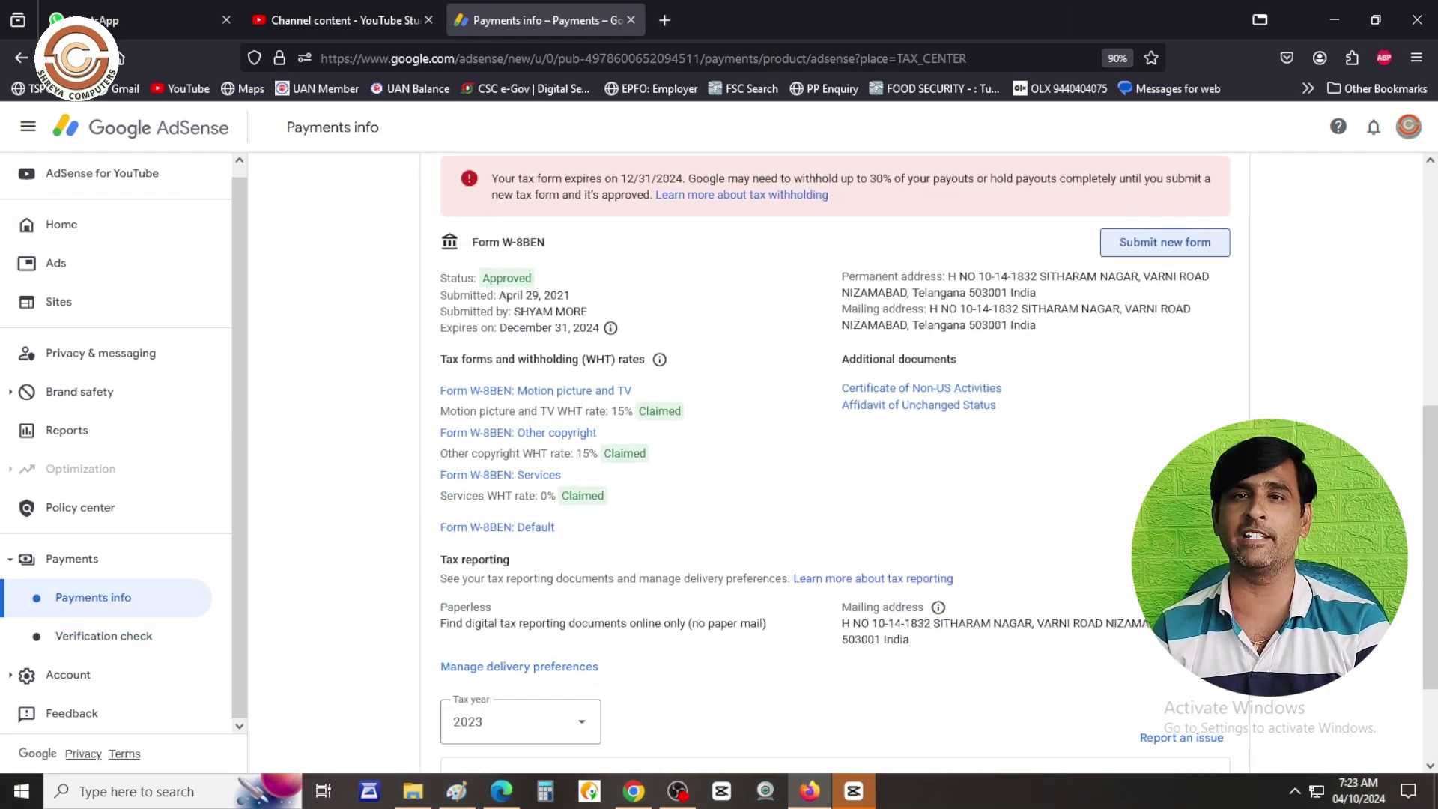
left_click(1181, 255)
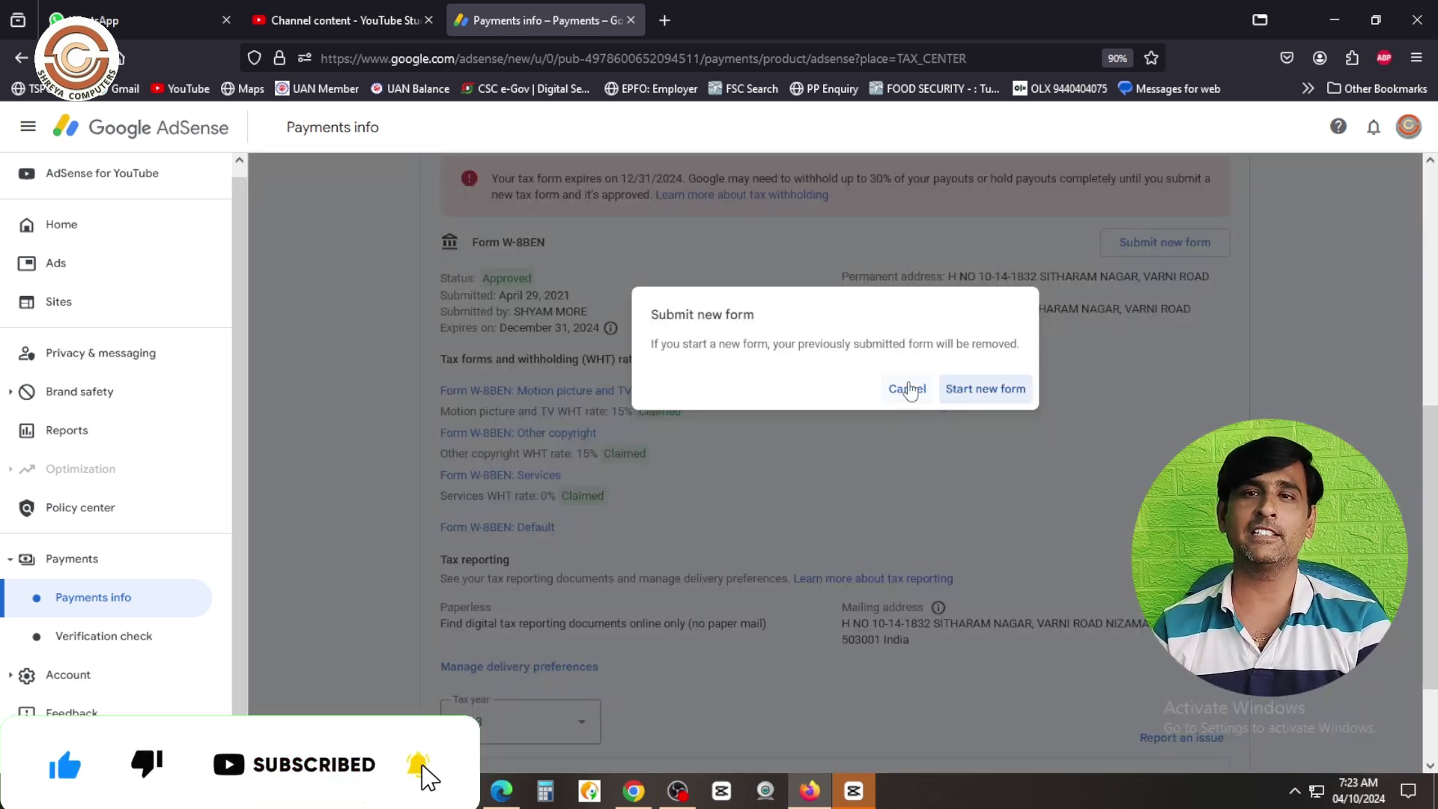
left_click(999, 389)
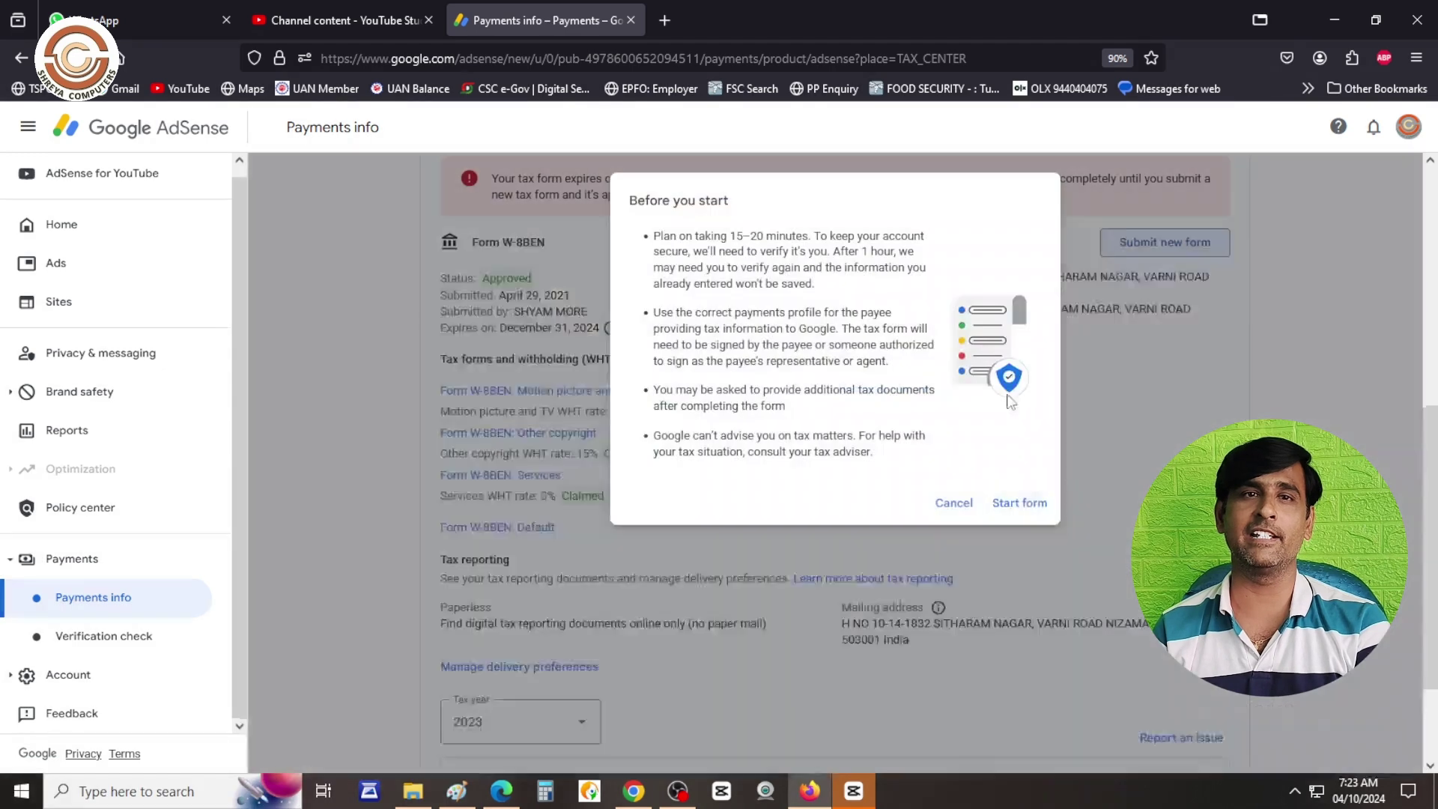
left_click(1015, 504)
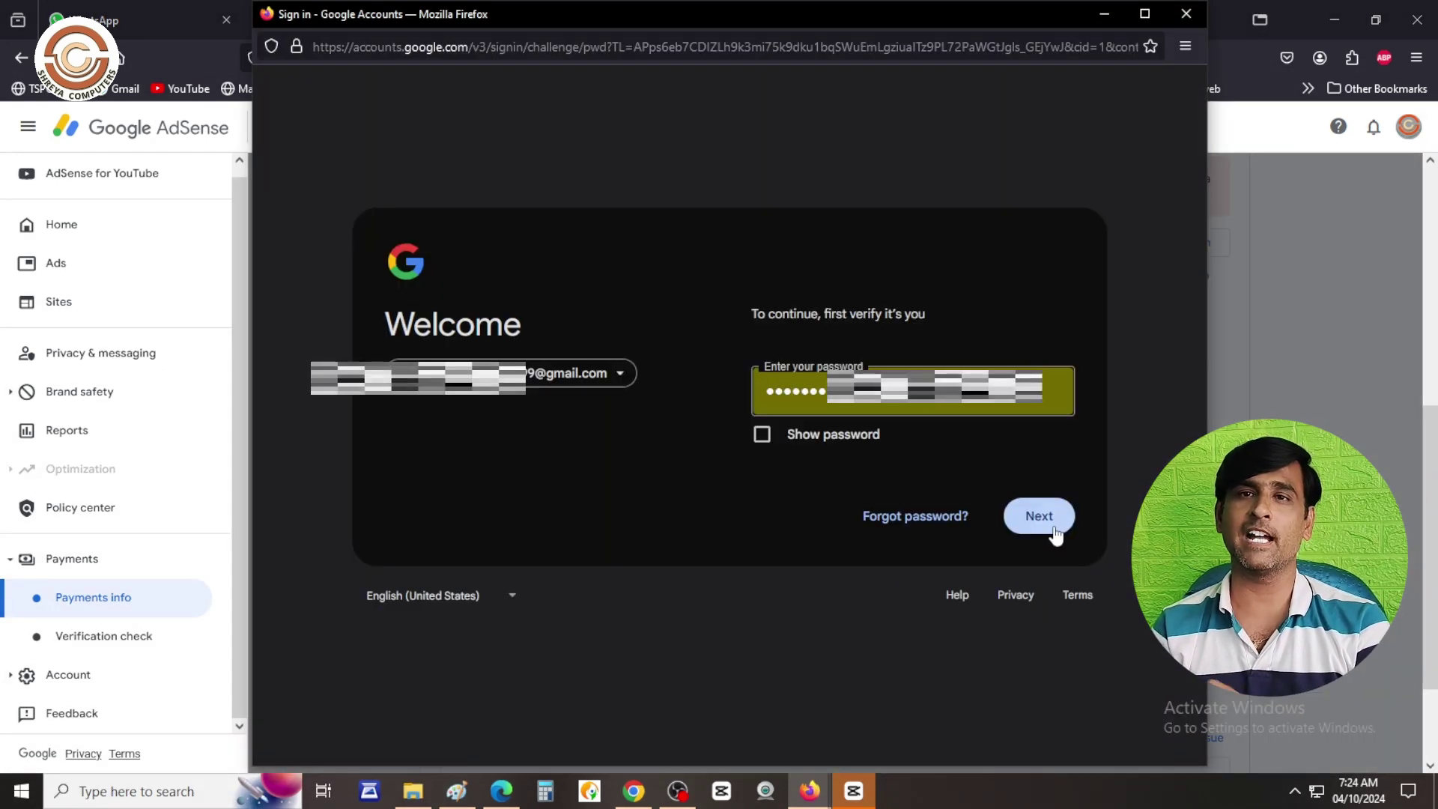
left_click(1053, 524)
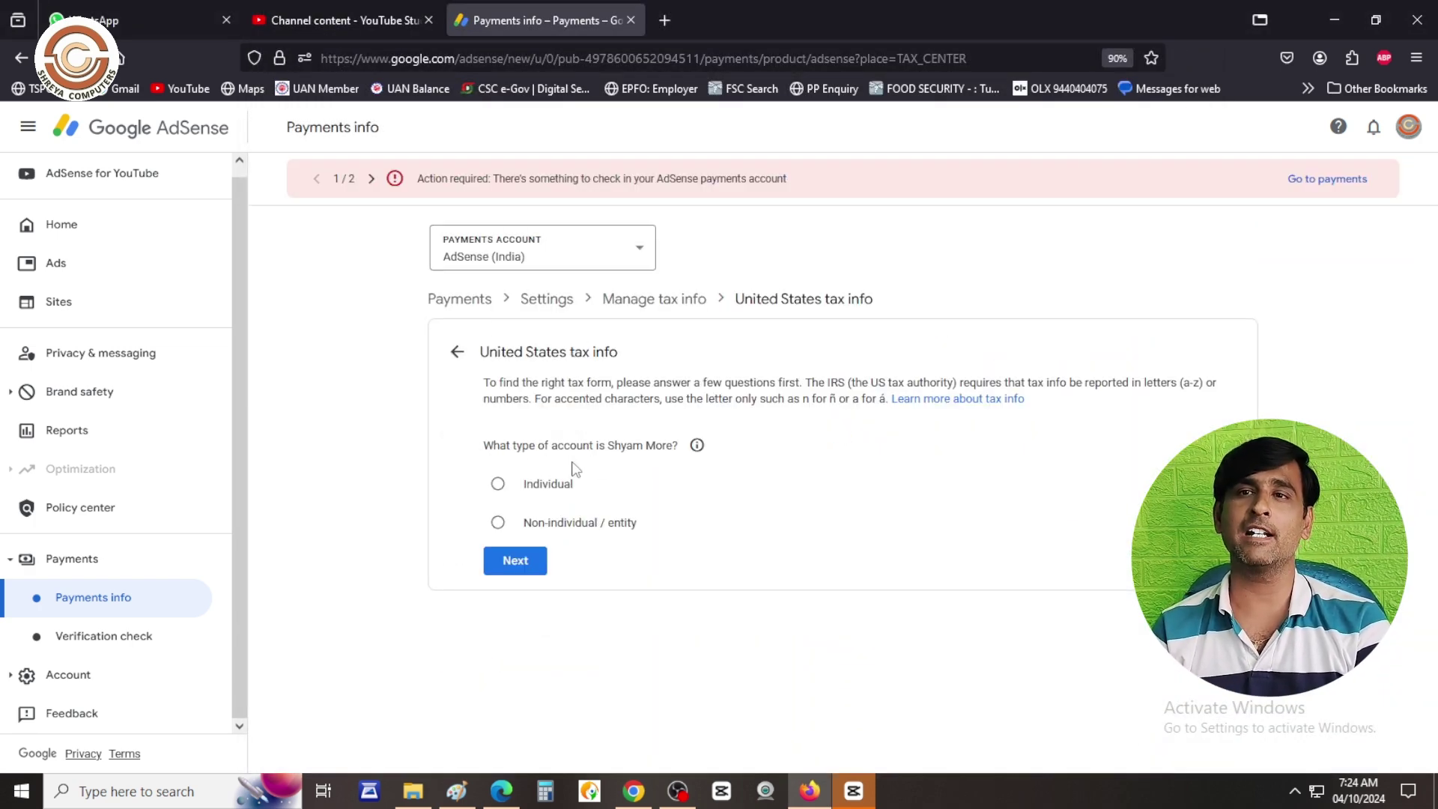
Declare the account as Individual and not a US citizen or resident, choose W-8BEN, and start that form.
left_click(499, 485)
left_click(515, 562)
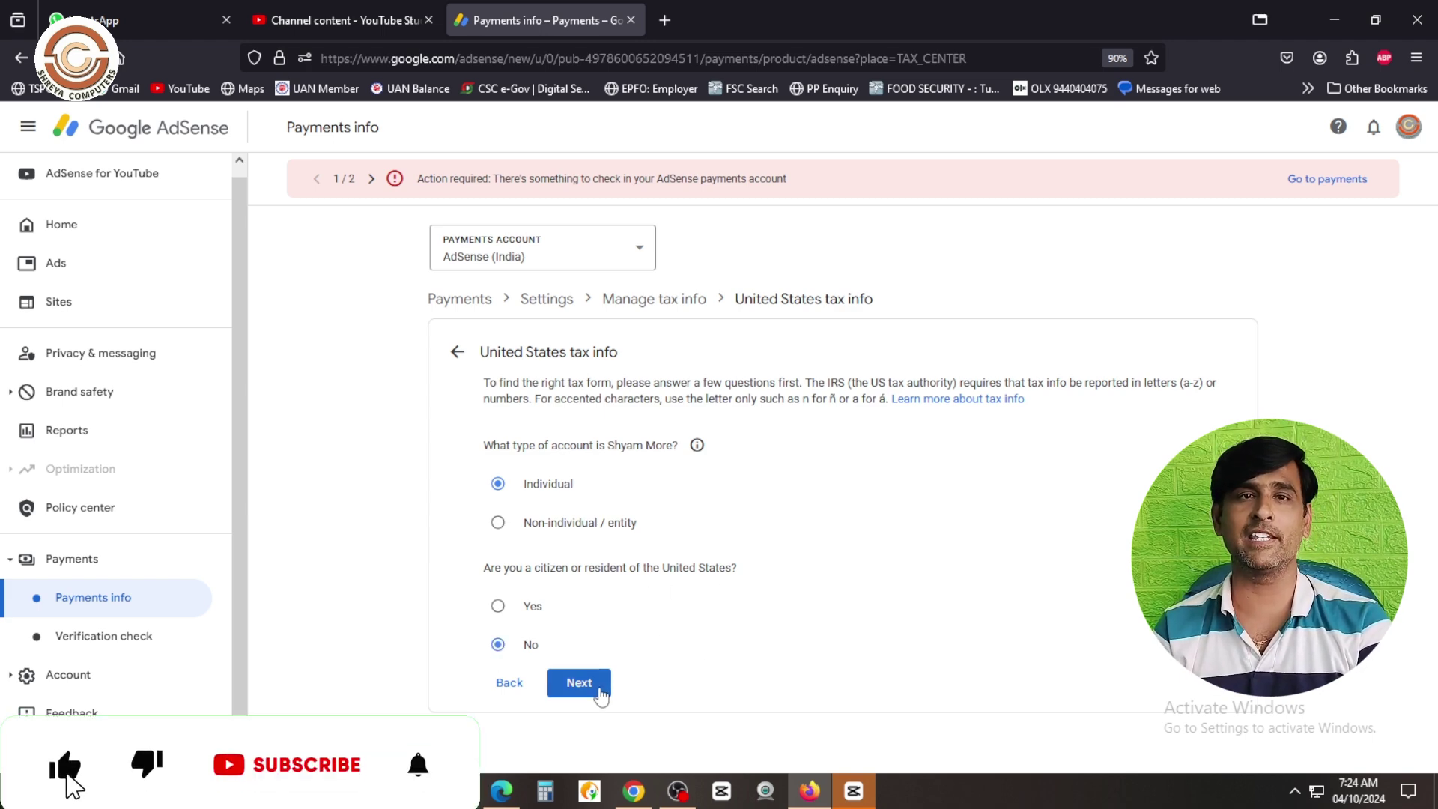
left_click(597, 684)
scroll(717, 576, "down", 2)
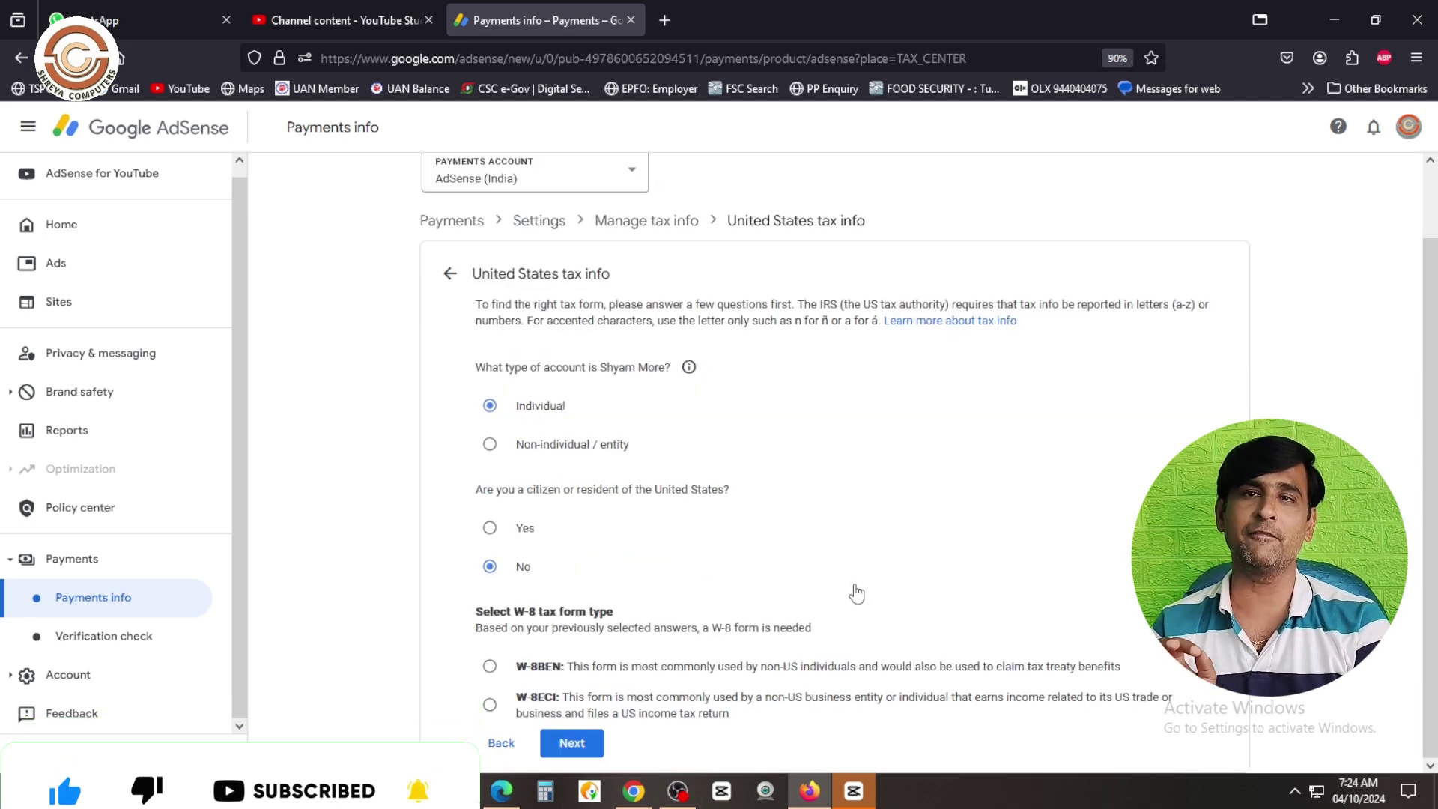
left_click(489, 666)
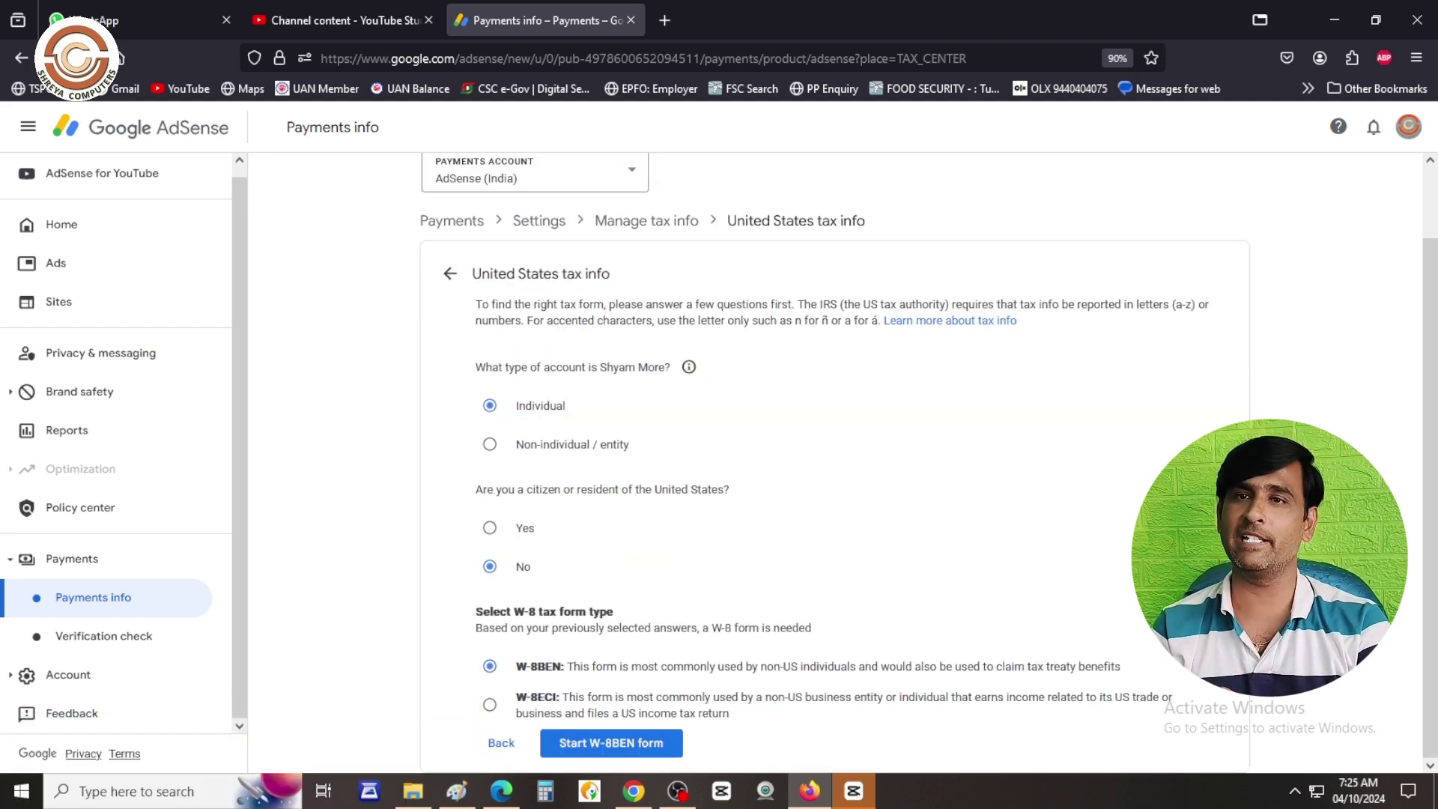
left_click(611, 742)
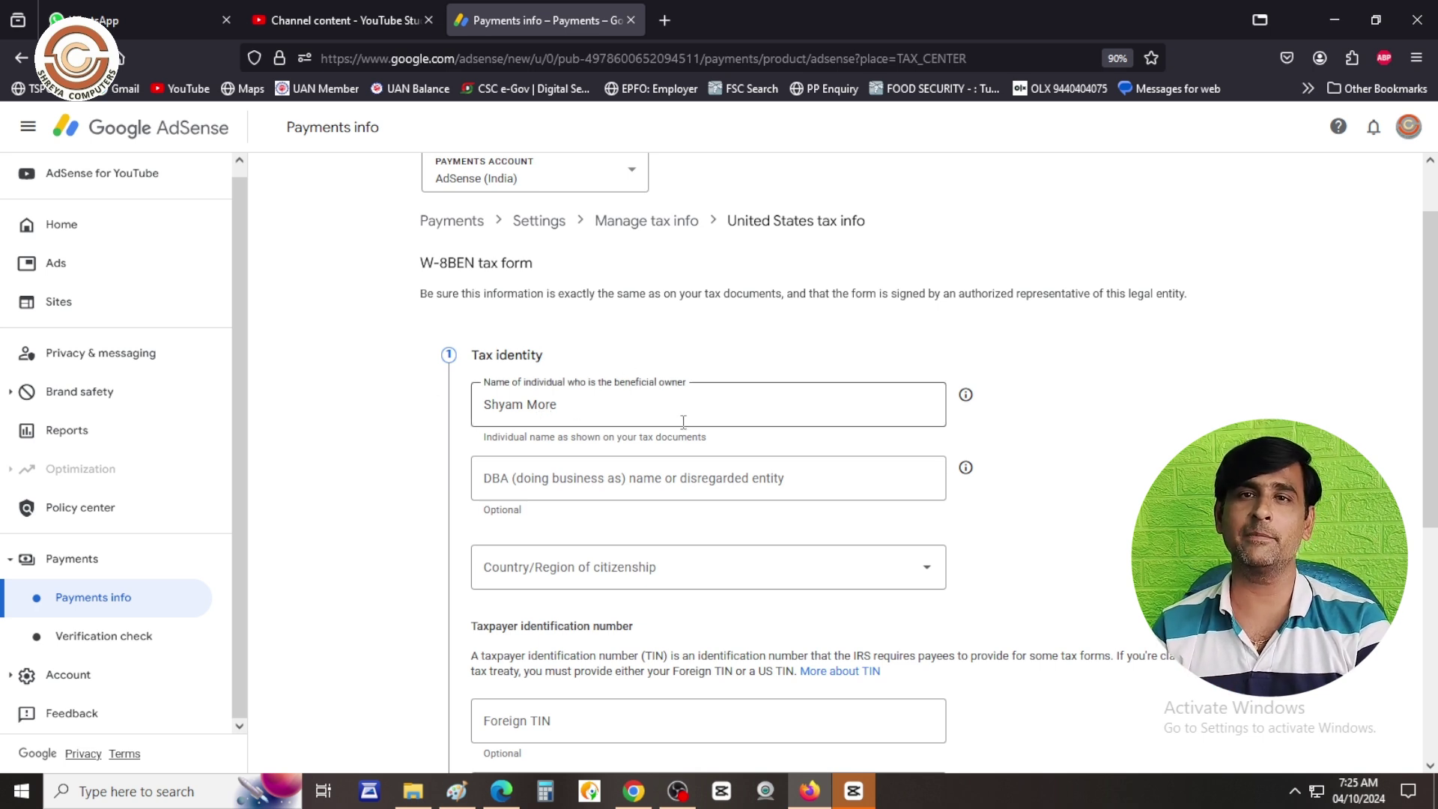
Complete the tax identity section with India as country of citizenship and the taxpayer's foreign TIN.
left_click(629, 570)
scroll(626, 590, "down", 5)
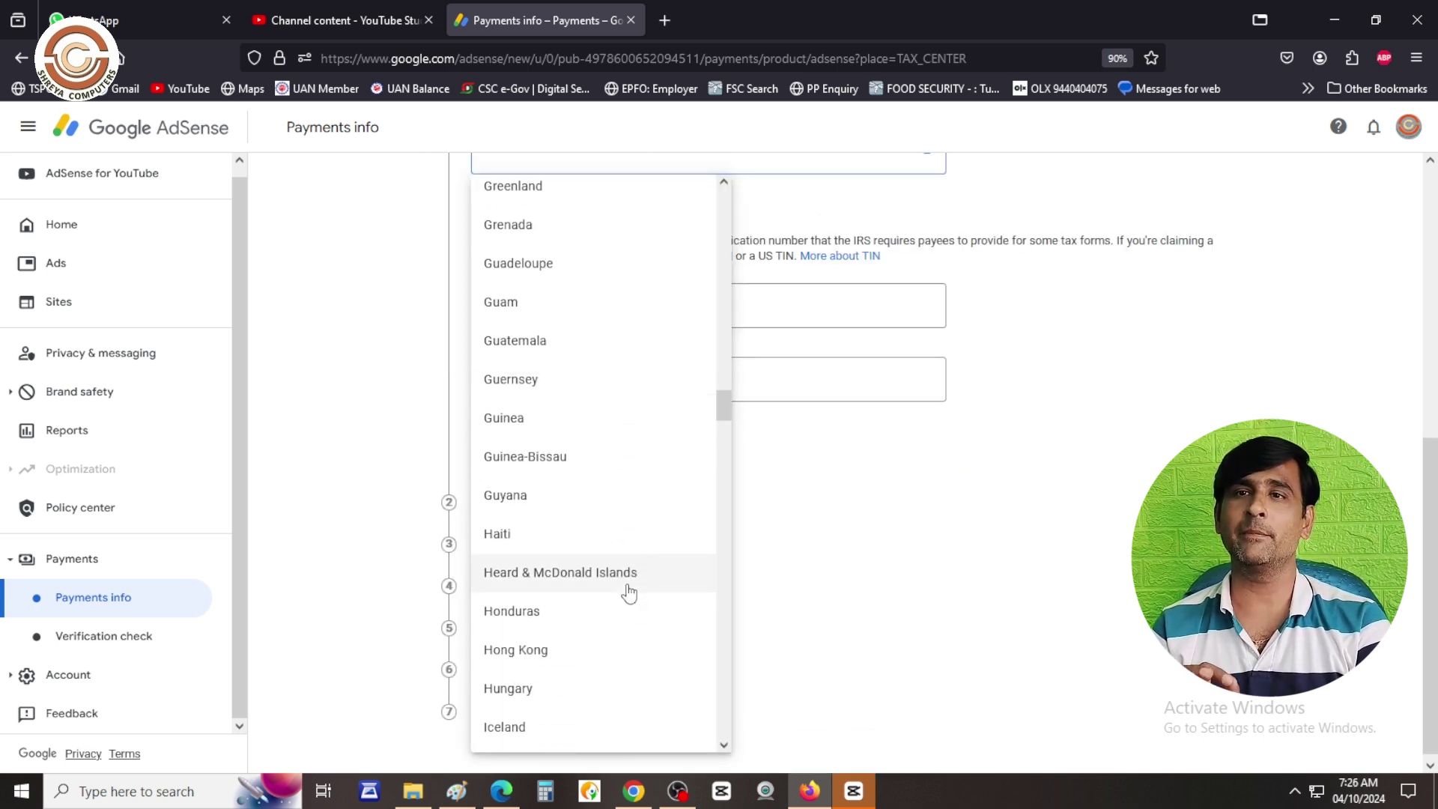
scroll(628, 591, "down", 2)
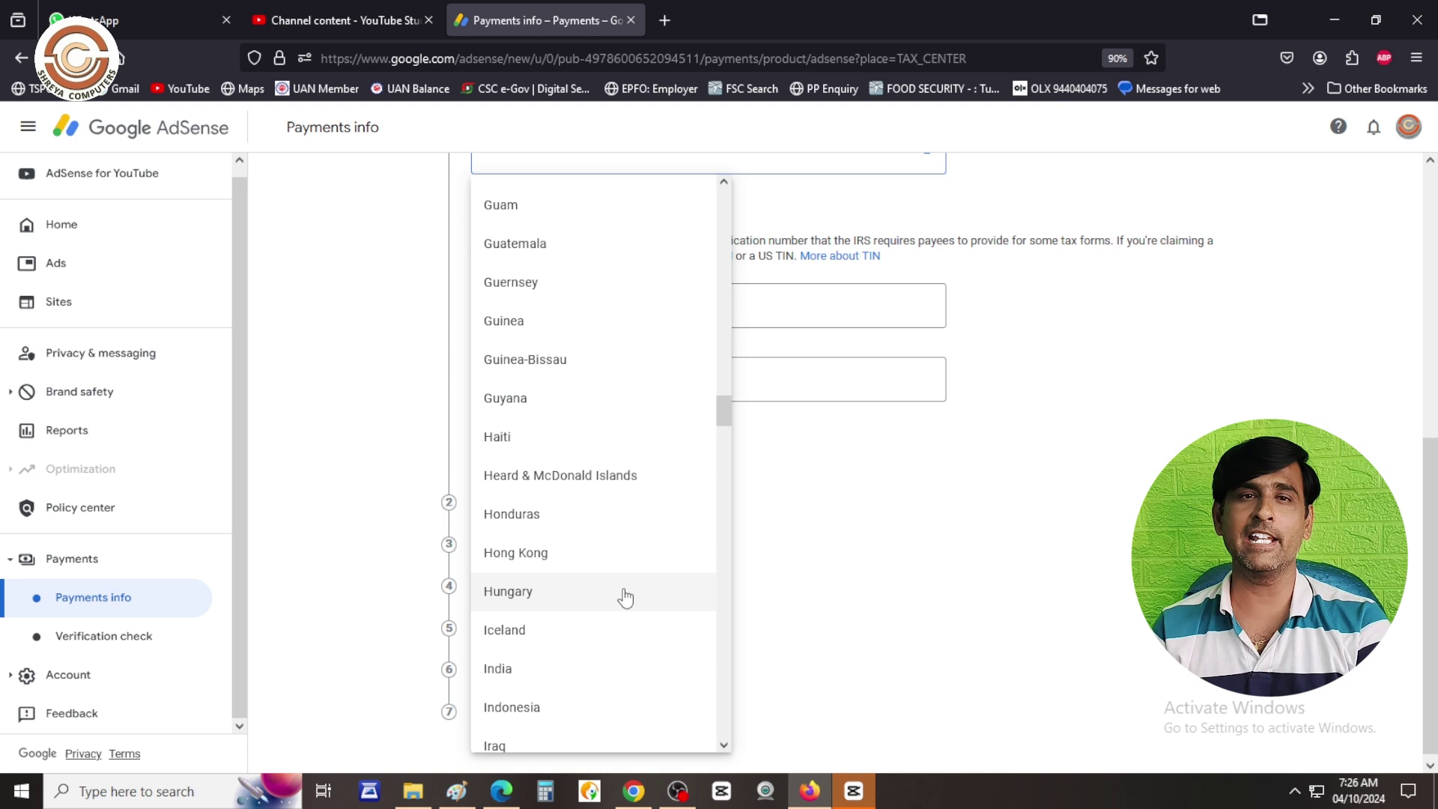
left_click(506, 681)
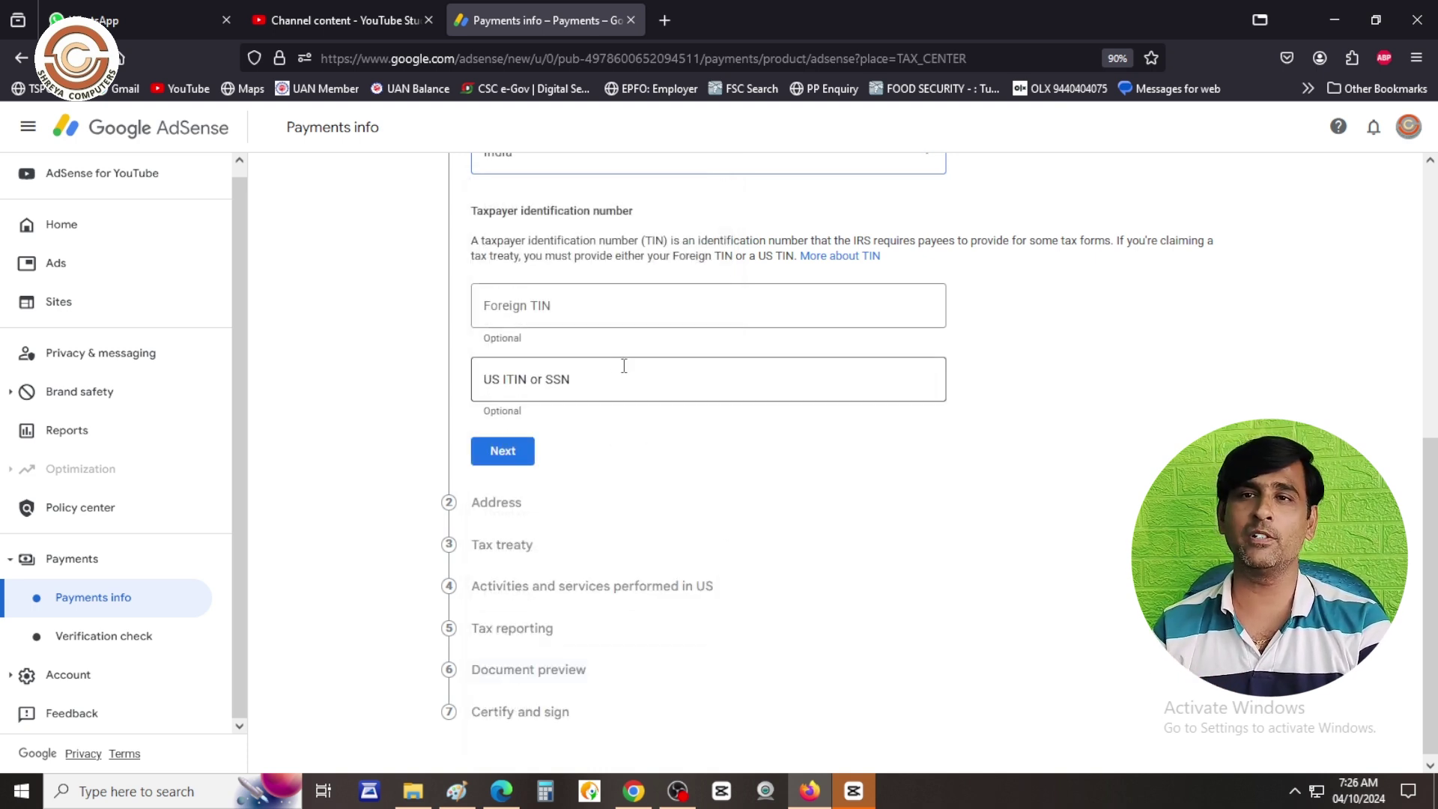
scroll(637, 375, "up", 3)
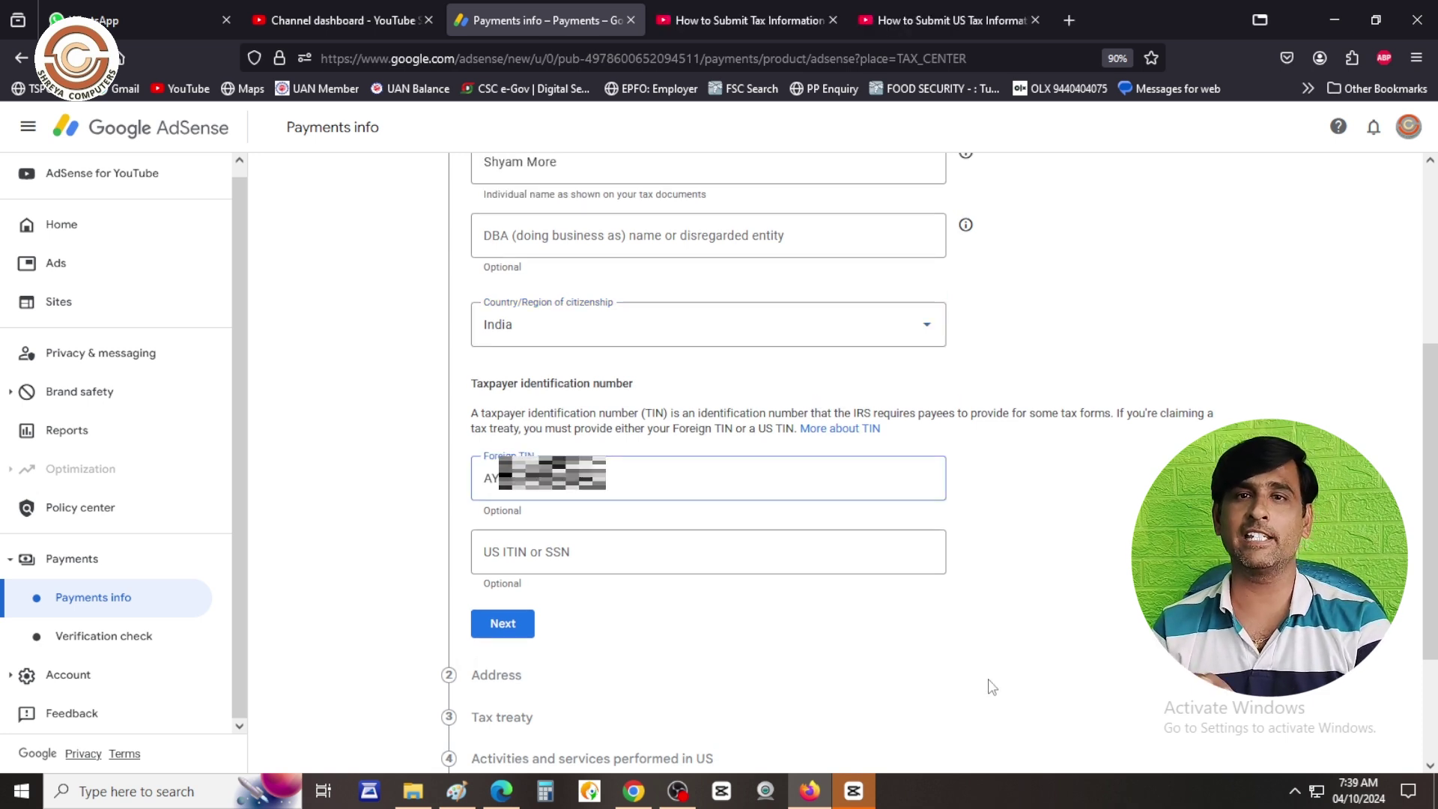
left_click(499, 629)
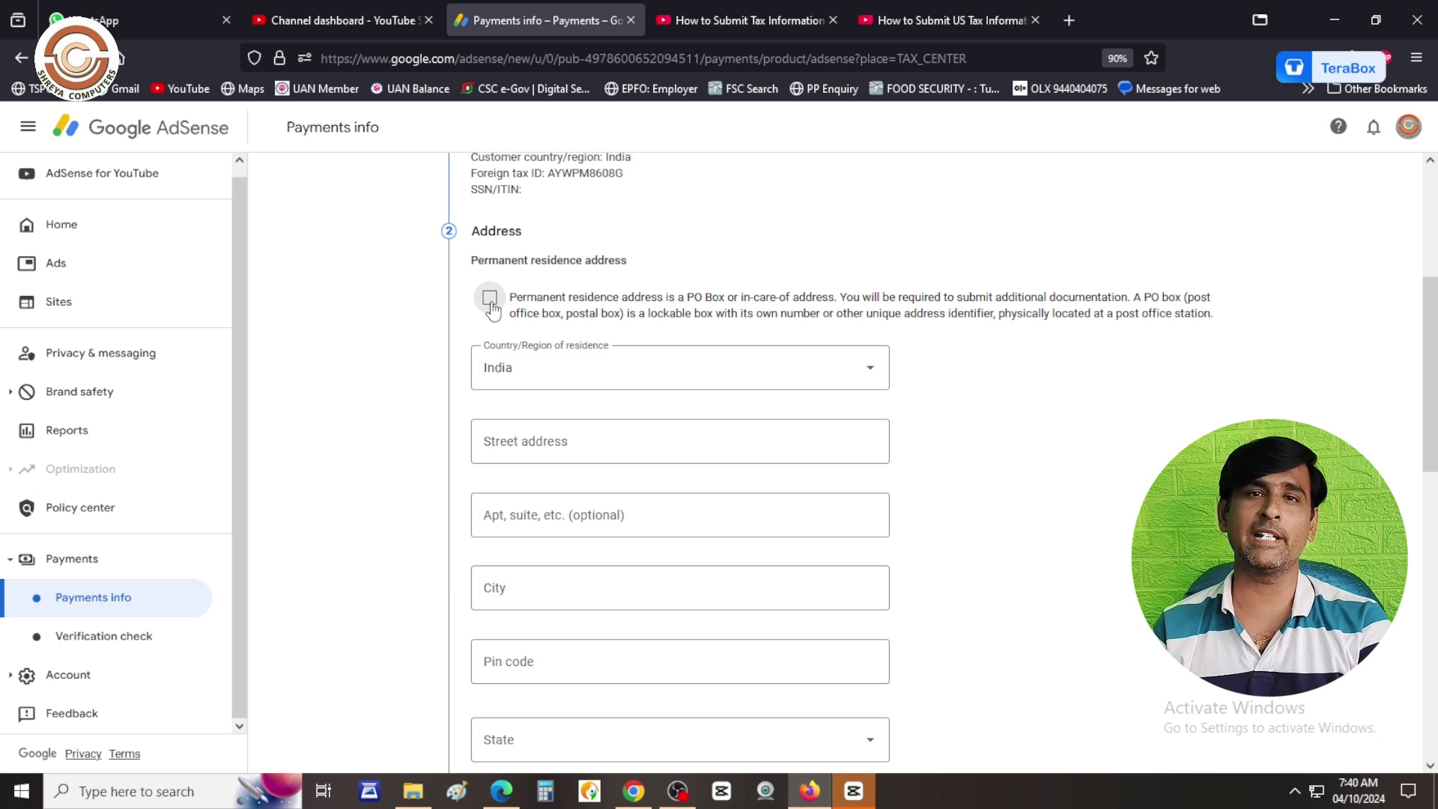
Complete the address section with the permanent address marked as PO Box or in-care-of and the mailing address set to the same.
left_click(490, 300)
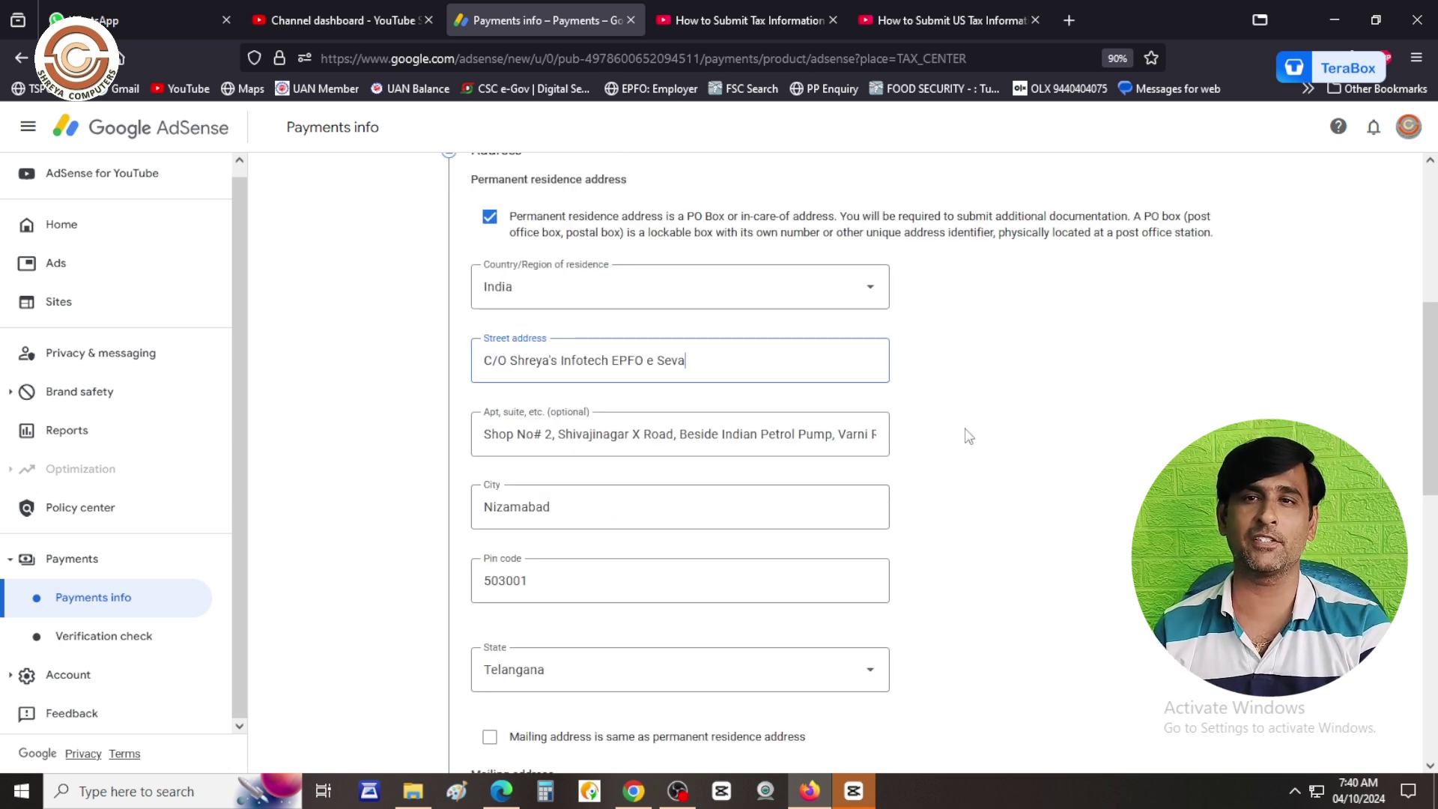
scroll(1037, 408, "down", 5)
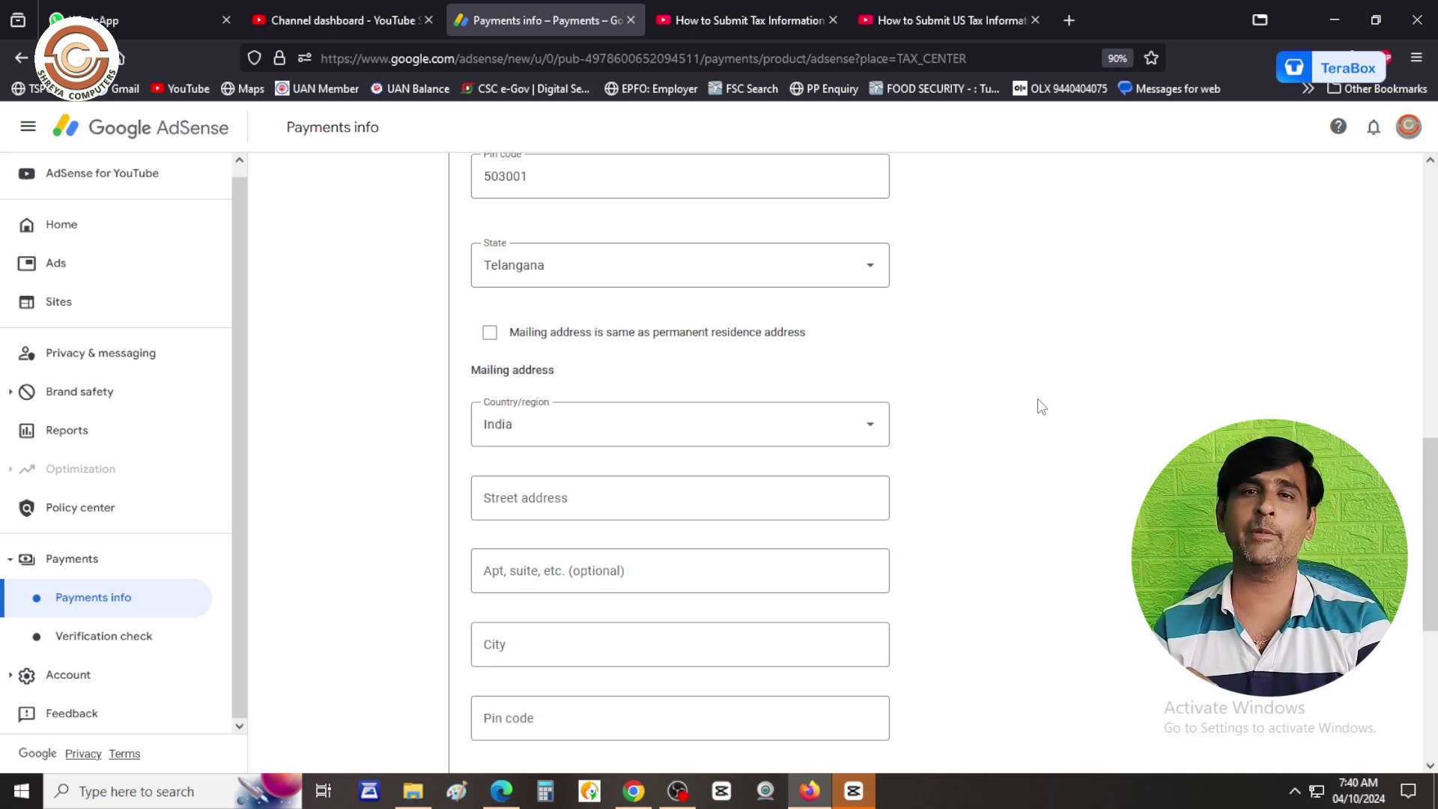
left_click(490, 334)
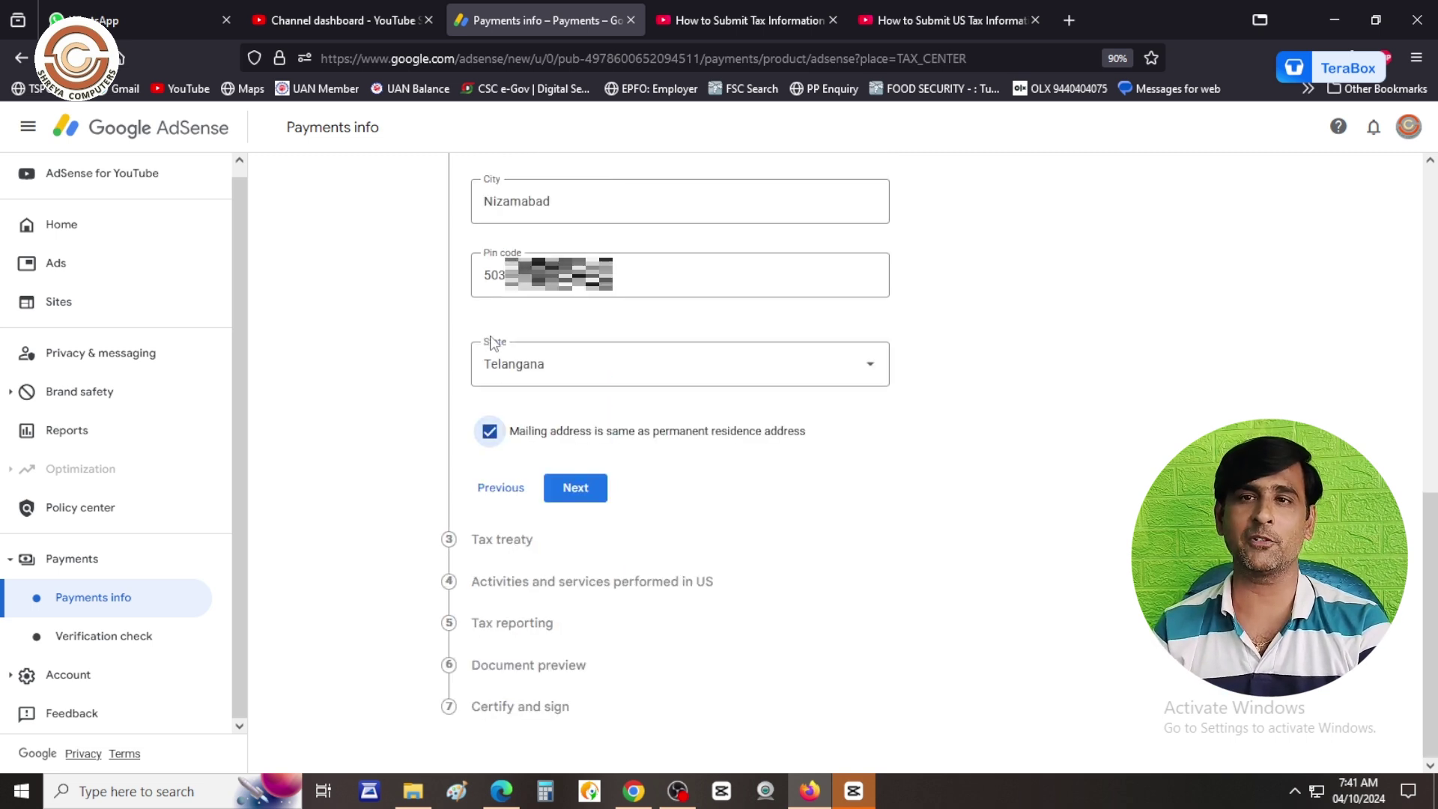
left_click(575, 488)
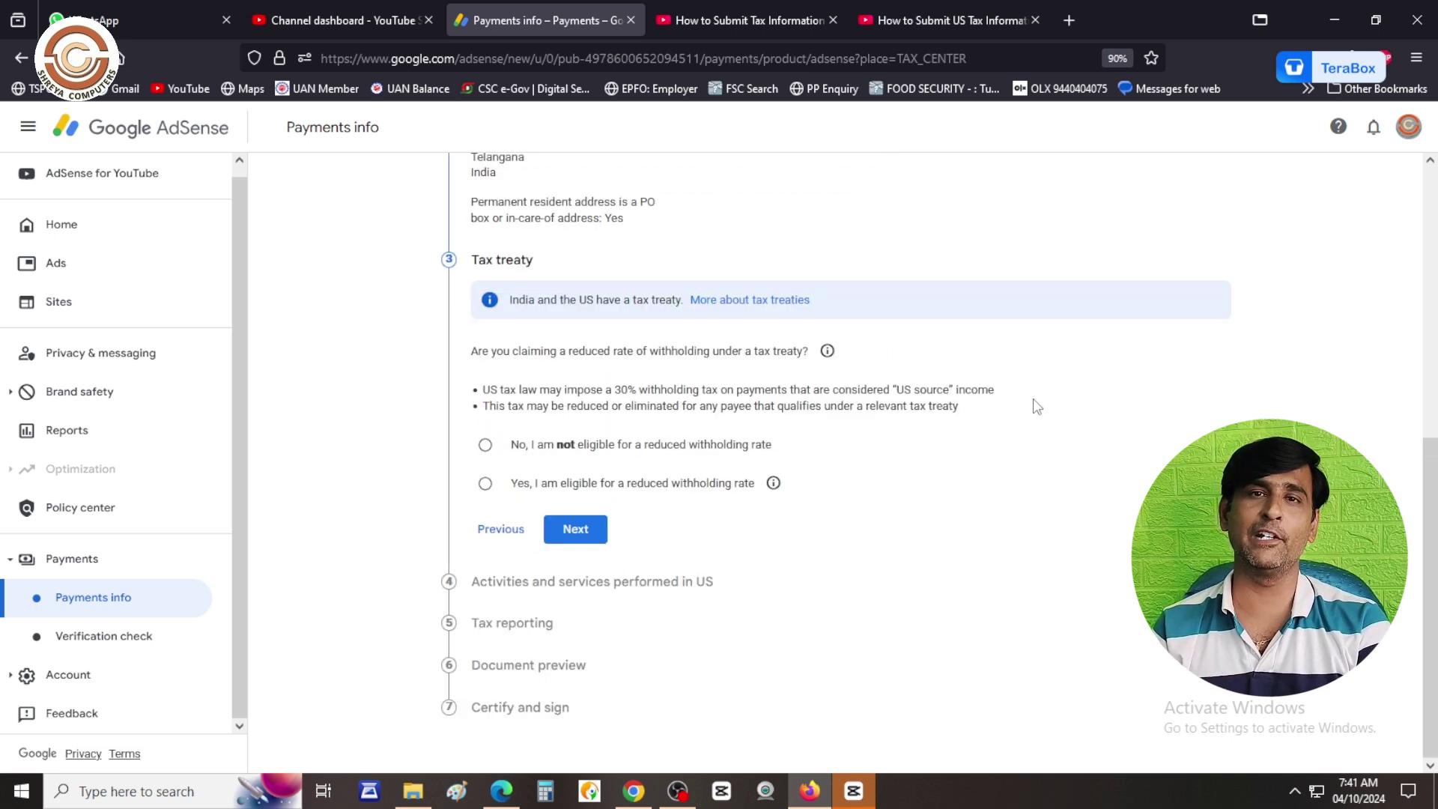
Claim eligibility for a reduced withholding rate under the tax treaty as a resident of India.
left_click(486, 484)
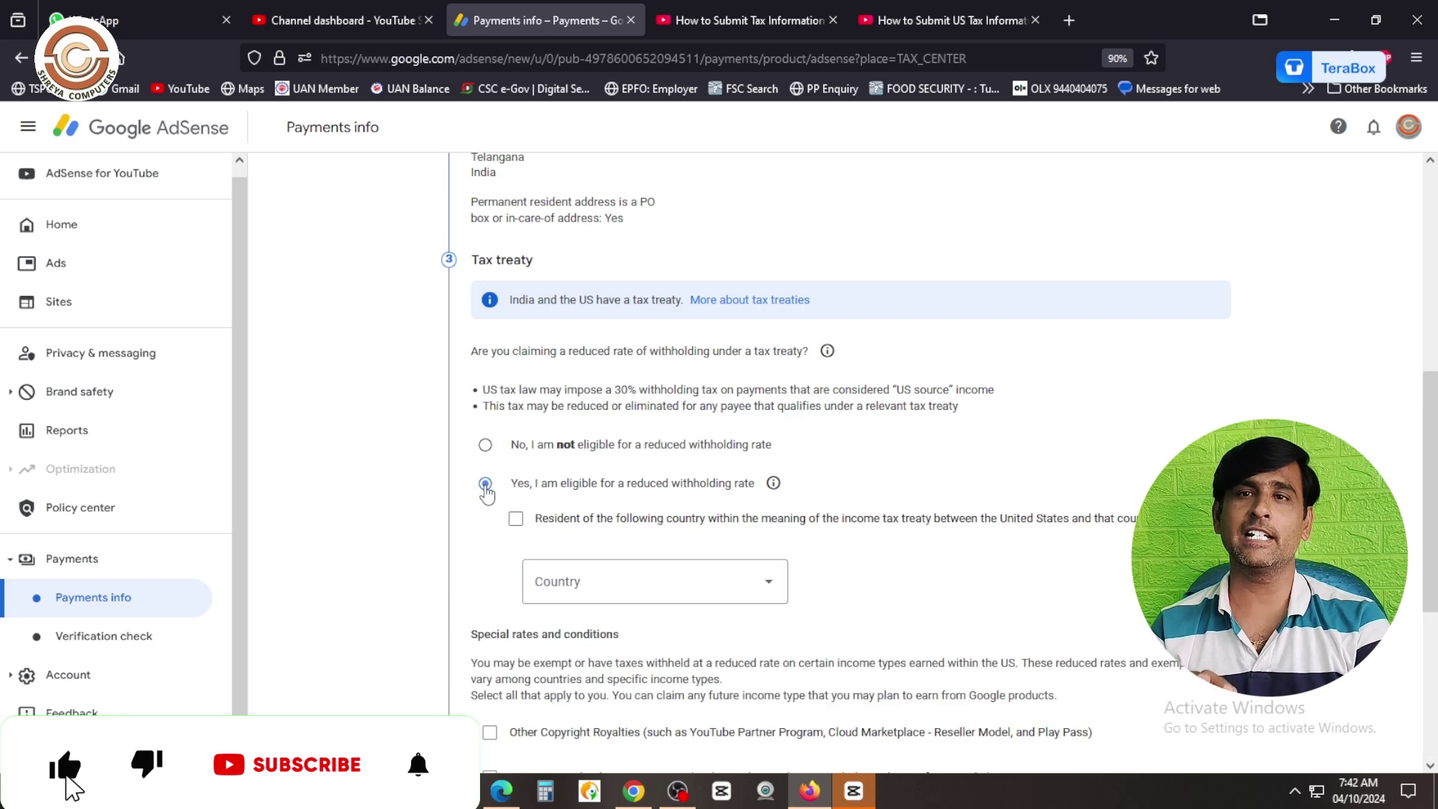
scroll(761, 587, "down", 2)
left_click(517, 356)
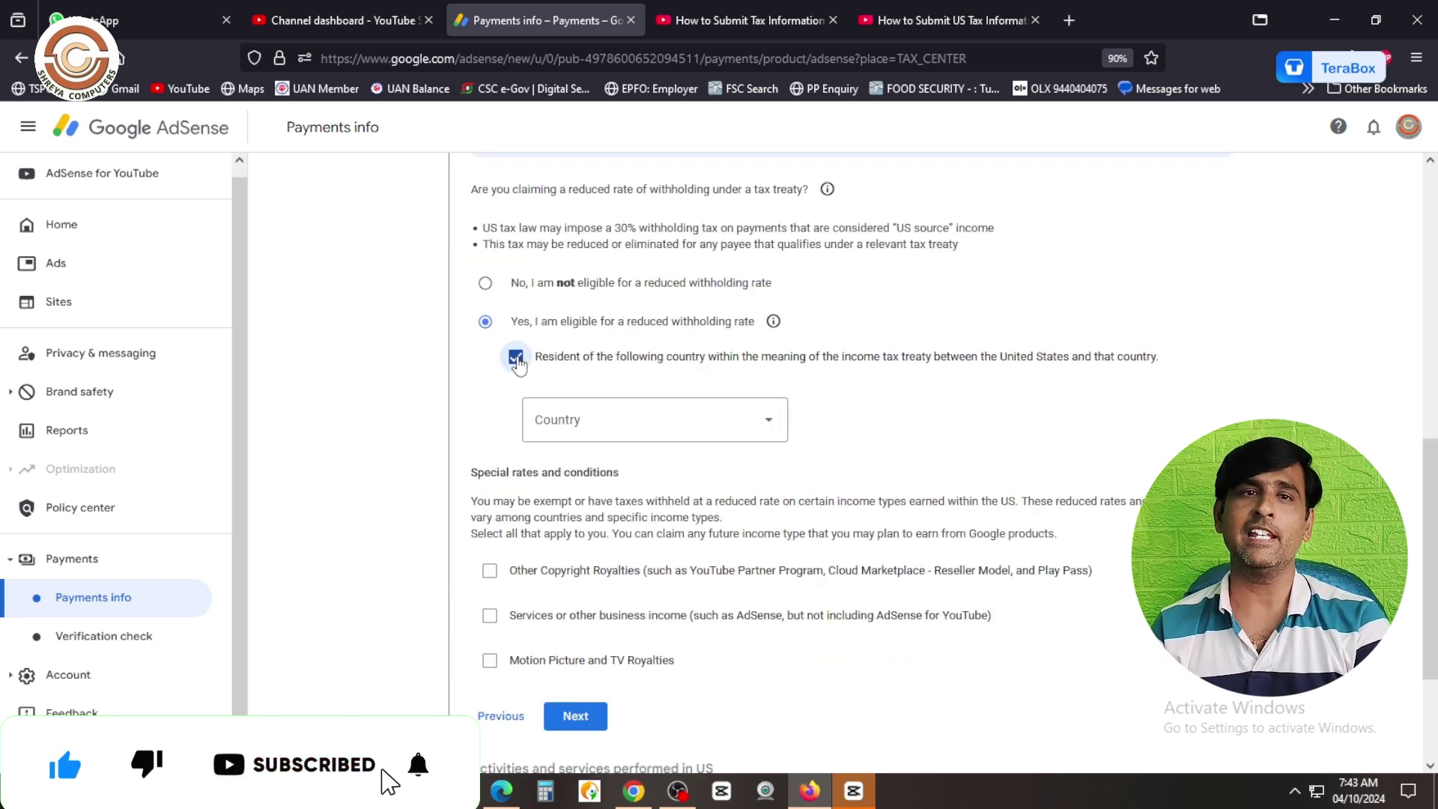
left_click(572, 416)
left_click(576, 400)
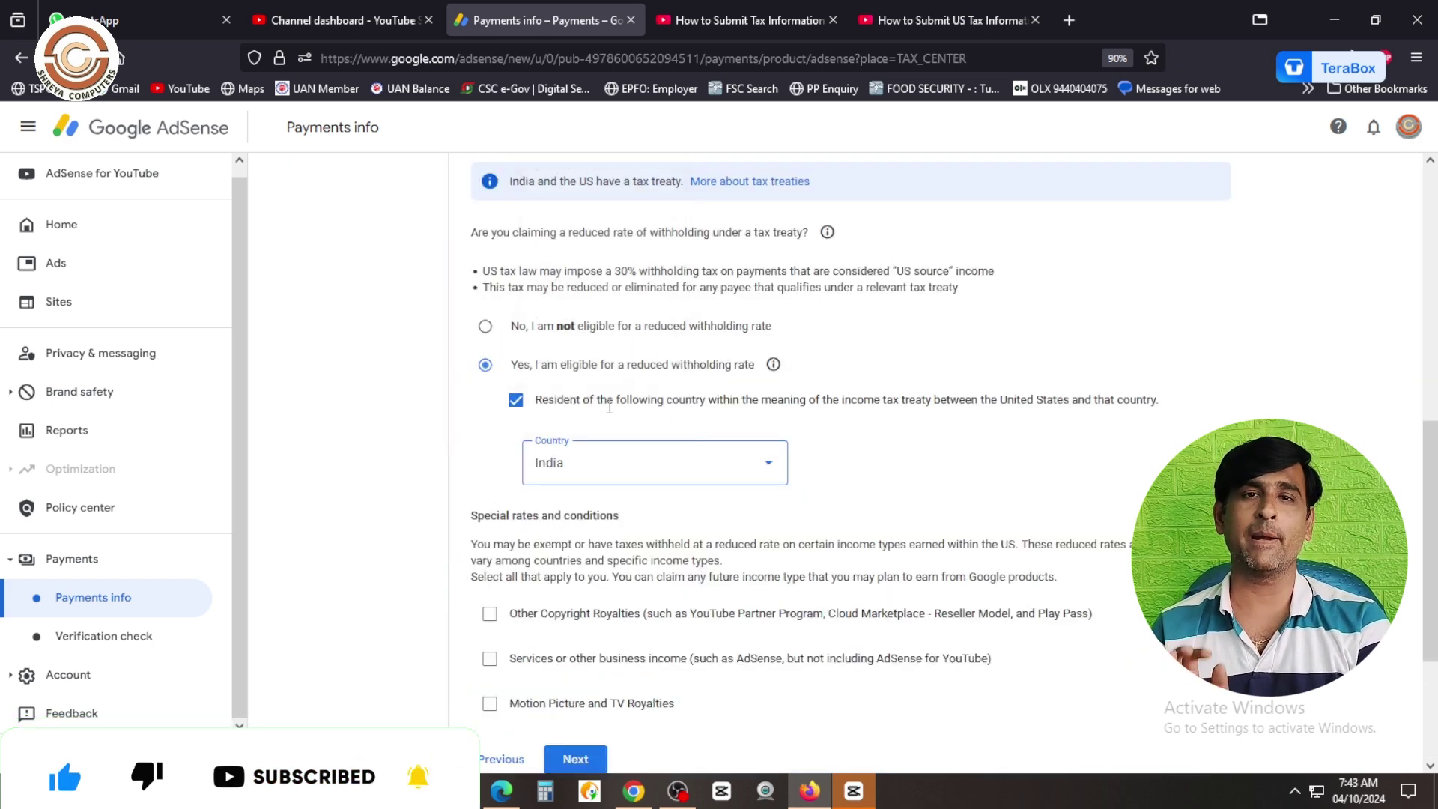
Claim Other Copyright Royalties under Article 12 and paragraph 2A II at the 15% reduced treaty rate, confirming the treaty terms are met.
scroll(883, 427, "down", 3)
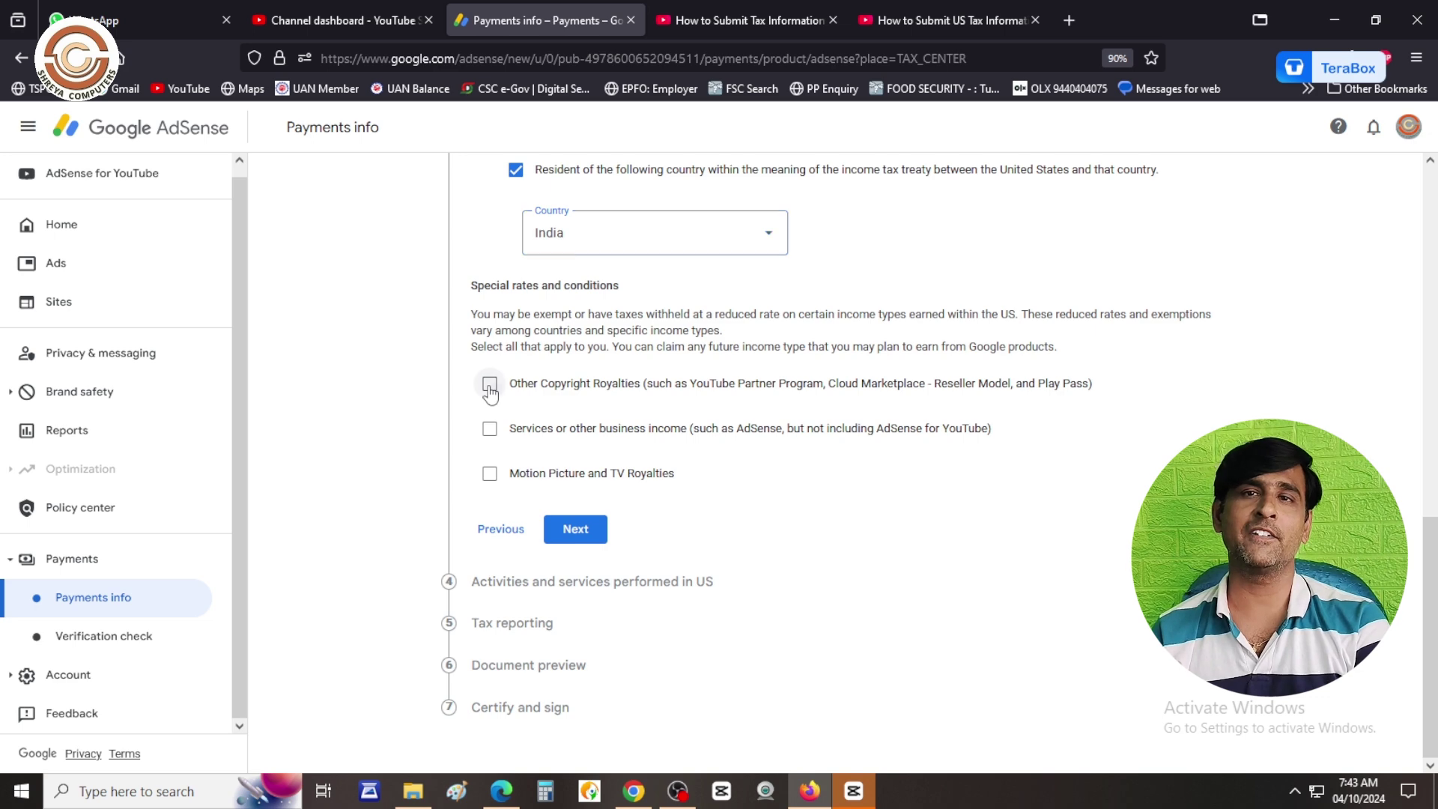
left_click(490, 386)
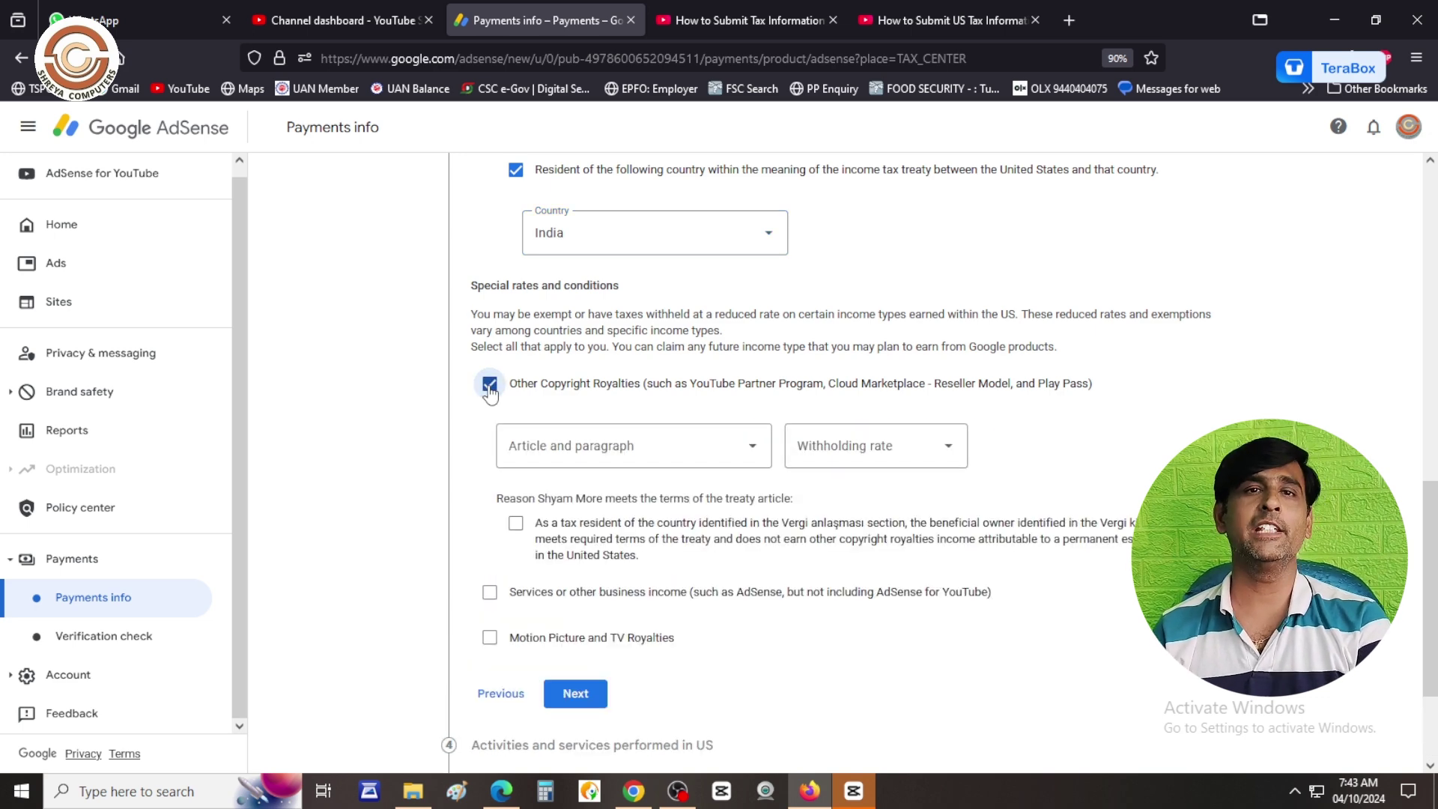
left_click(749, 447)
left_click(599, 498)
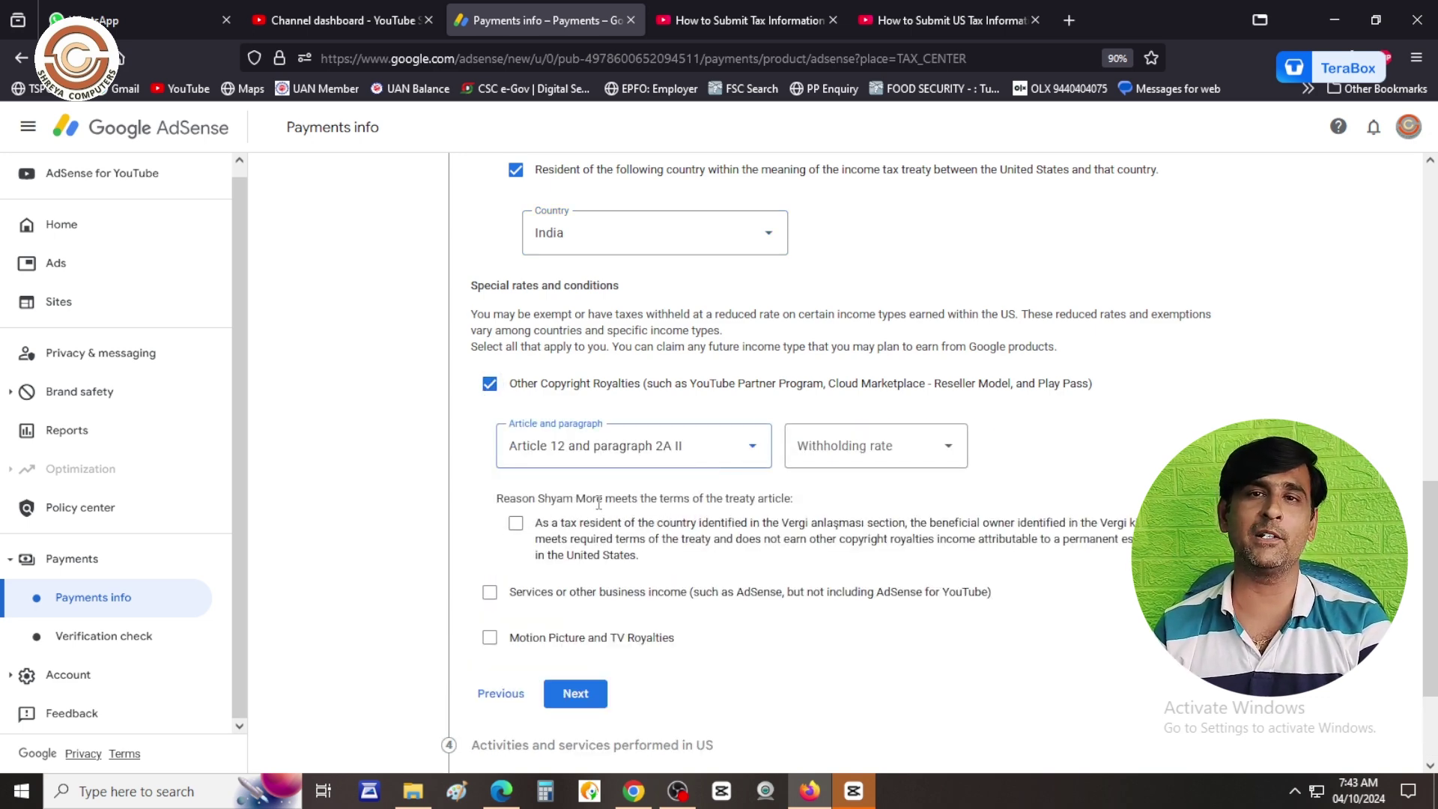
left_click(925, 450)
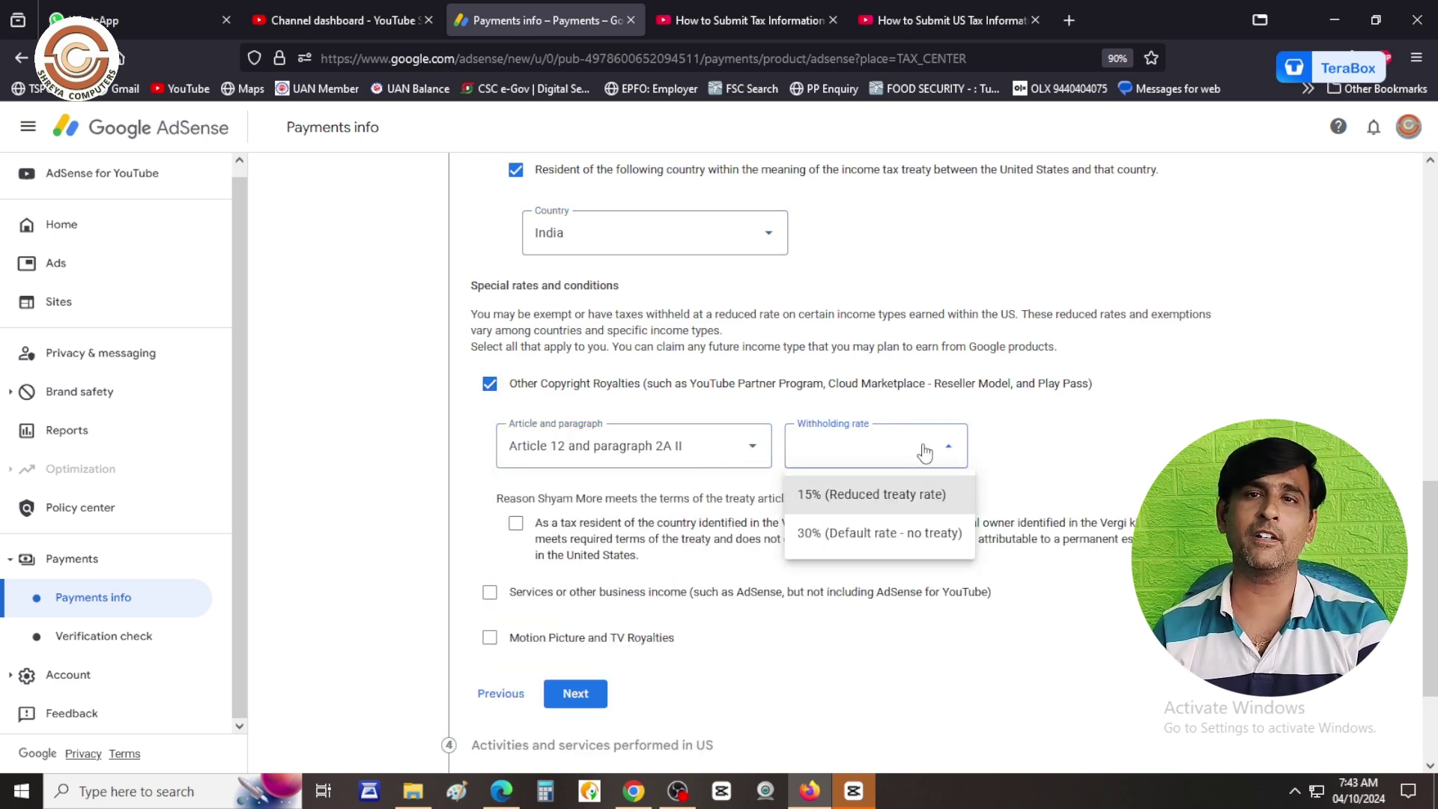
left_click(888, 496)
scroll(525, 457, "down", 1)
left_click(516, 442)
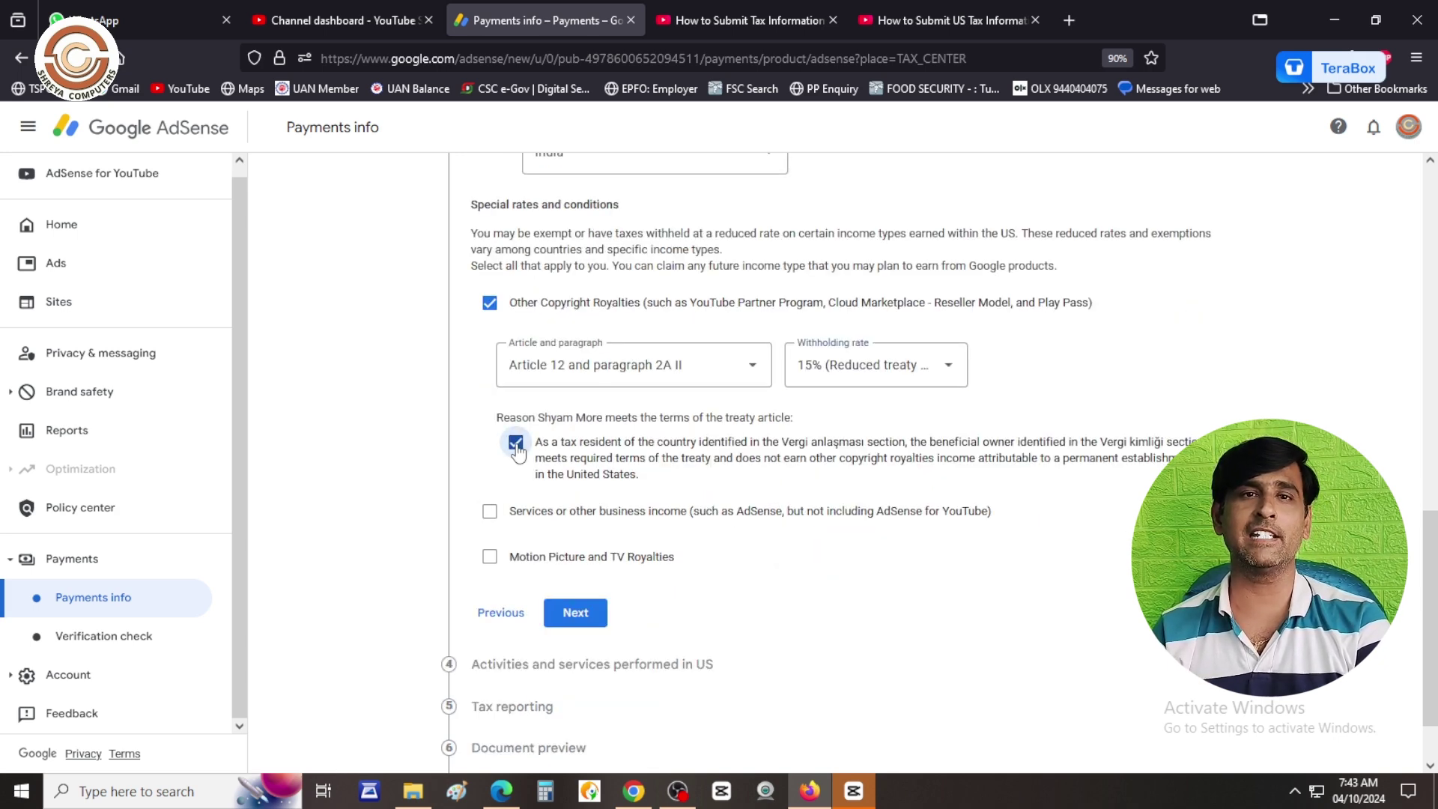
Claim Services or other business income under Article 7 and paragraph 1 at the 0% reduced treaty rate, confirming the treaty terms are met.
left_click(490, 512)
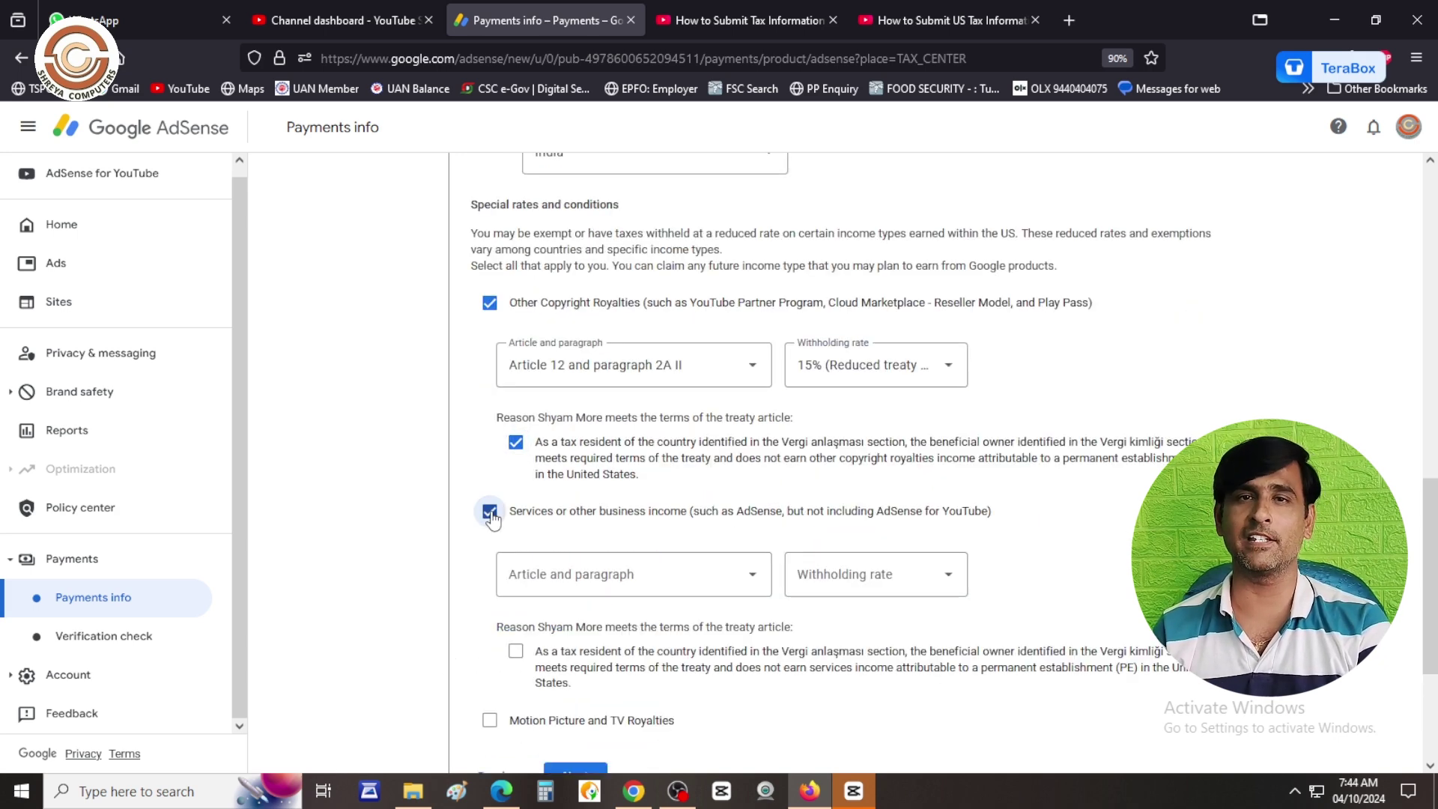
scroll(584, 472, "down", 2)
left_click(669, 424)
left_click(618, 460)
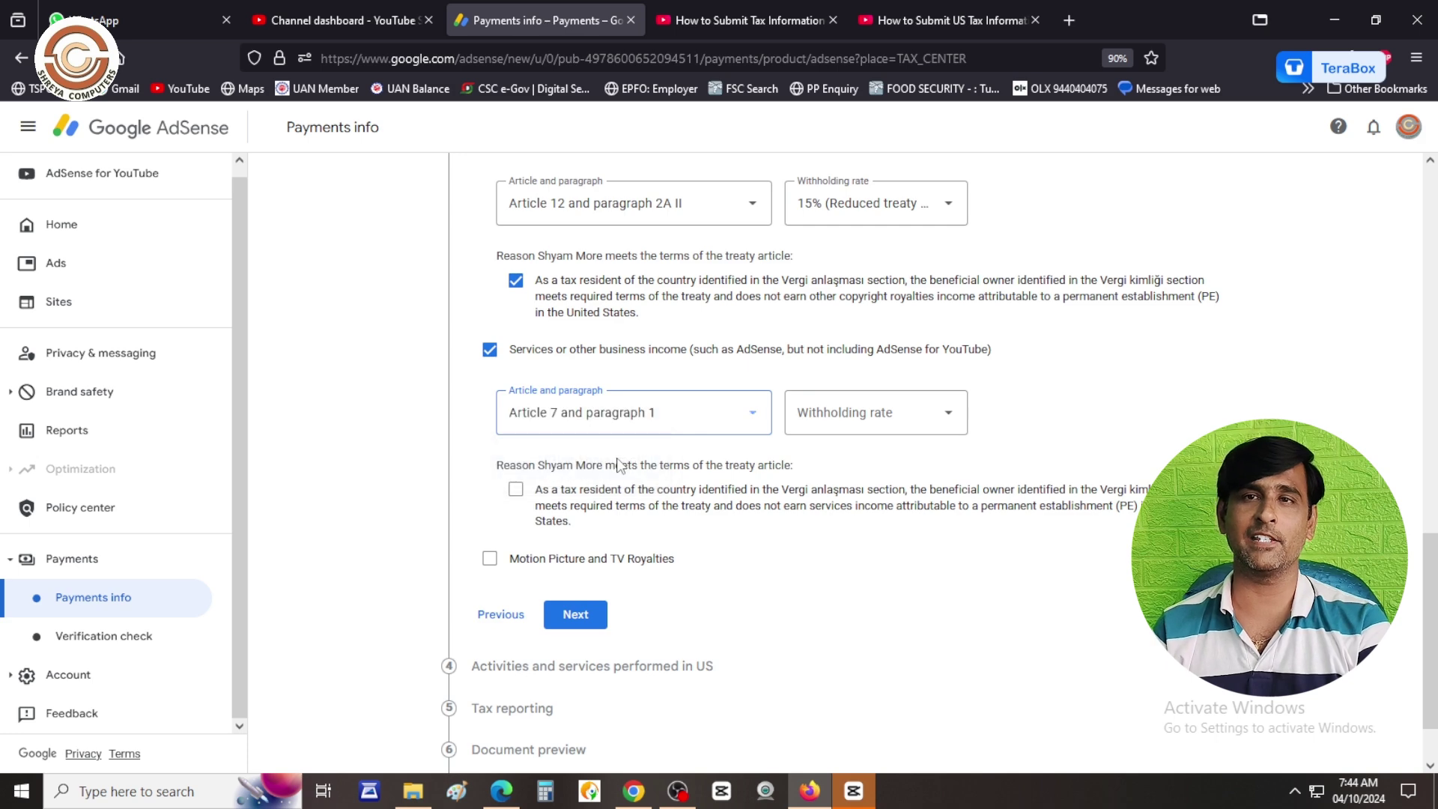
left_click(873, 413)
left_click(873, 460)
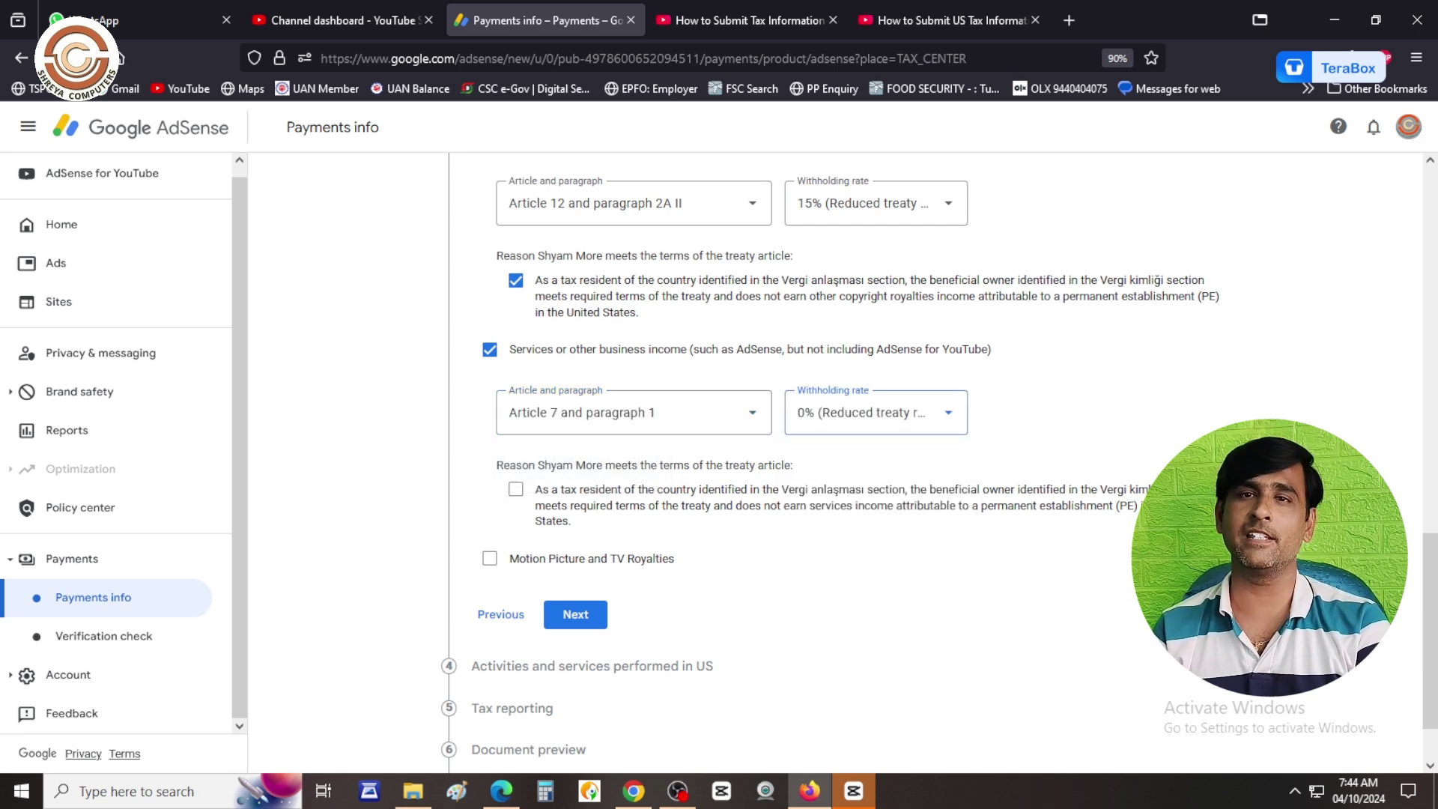
scroll(584, 449, "down", 1)
left_click(515, 412)
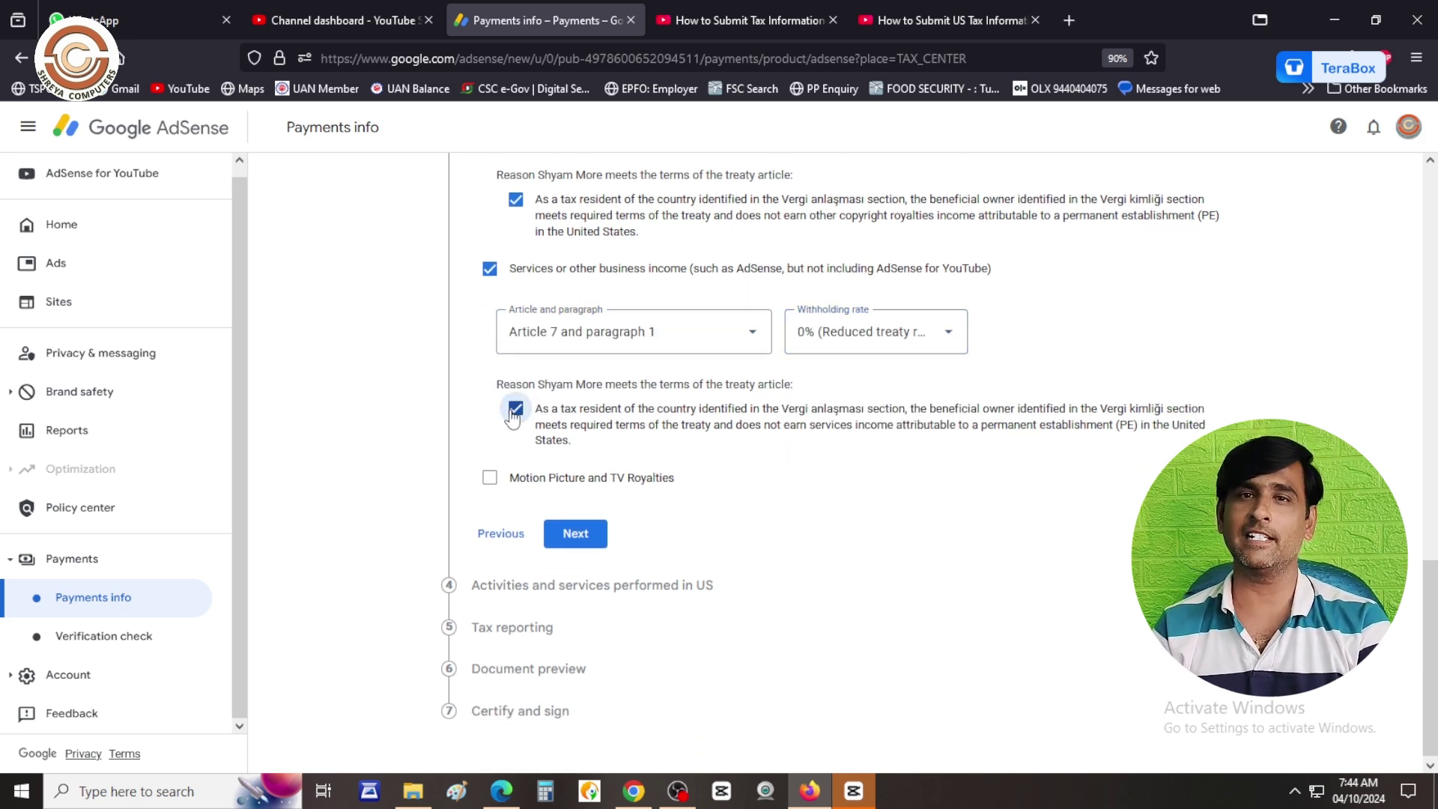
Claim Motion Picture and TV Royalties under Article 12 and paragraph 2A II at the 15% reduced treaty rate, confirm the terms, and complete the treaty section.
left_click(490, 477)
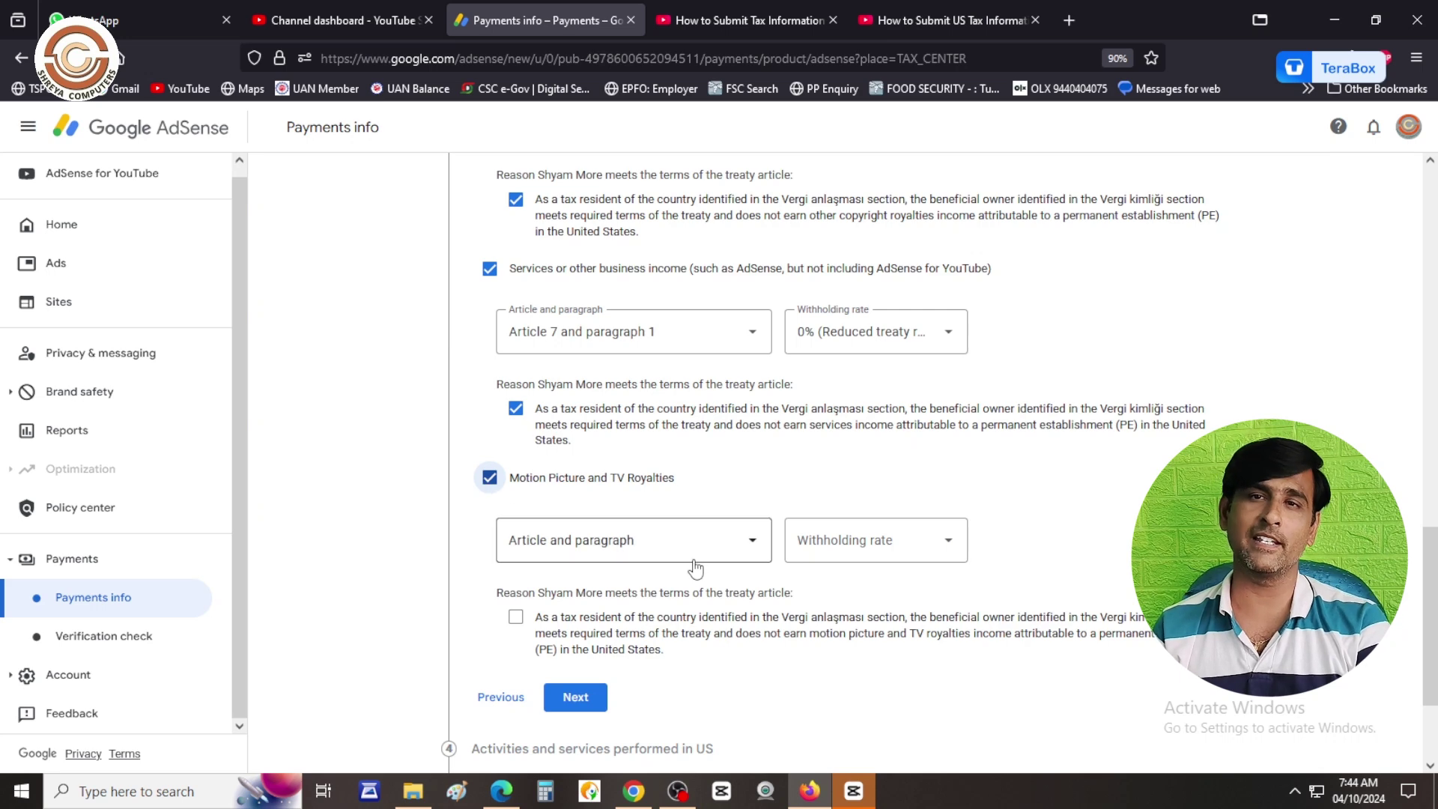
left_click(734, 541)
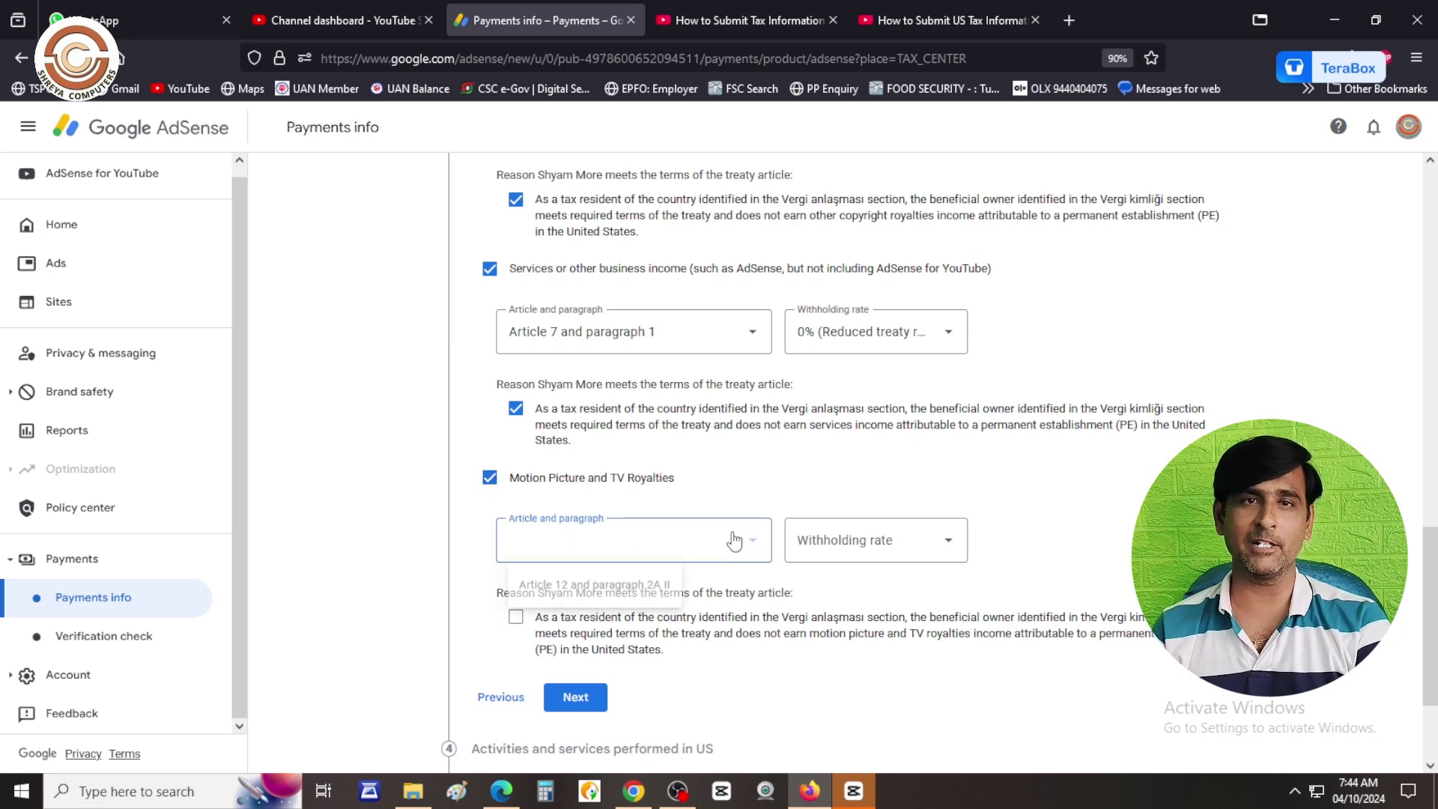
left_click(629, 585)
left_click(869, 540)
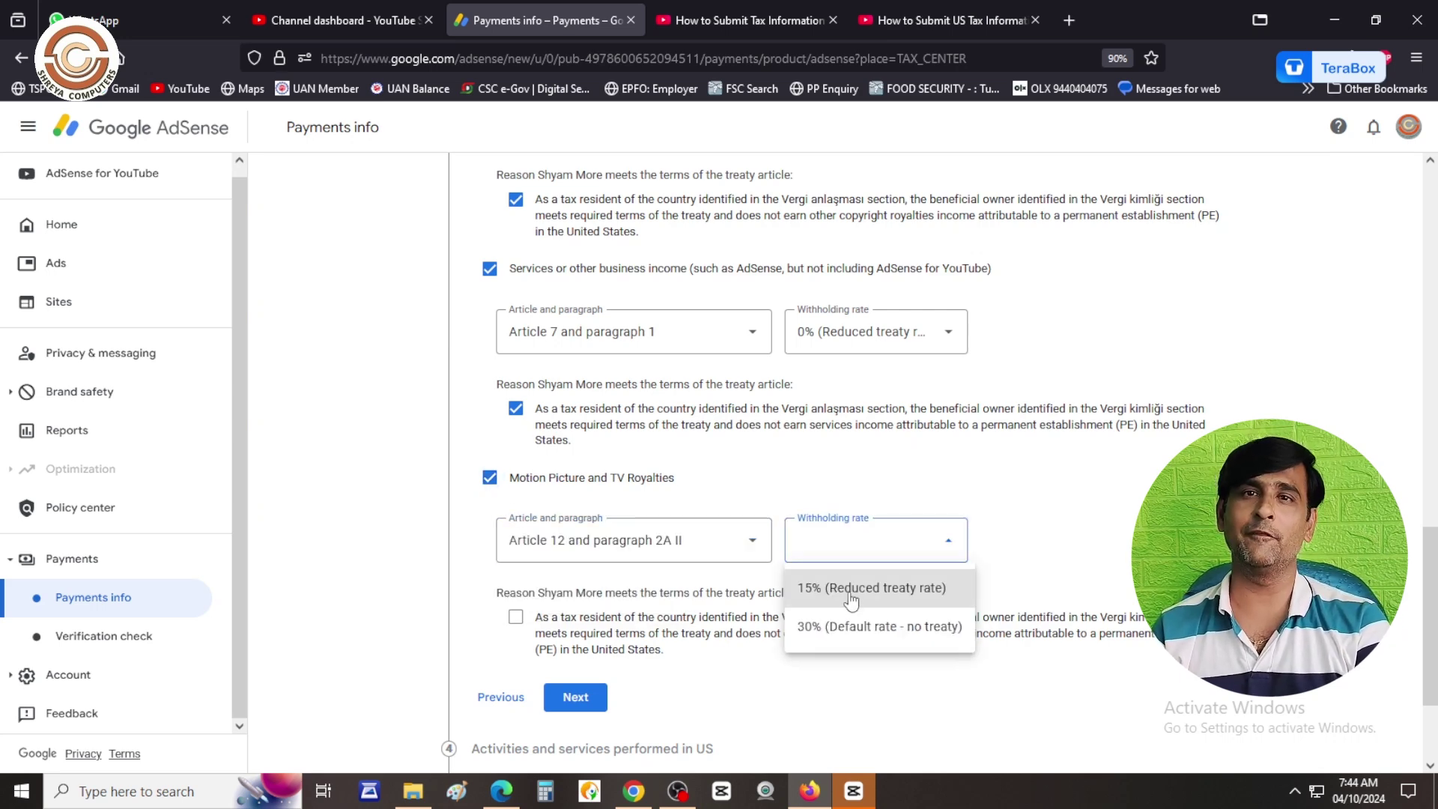
left_click(852, 592)
left_click(884, 333)
left_click(869, 379)
scroll(869, 379, "down", 2)
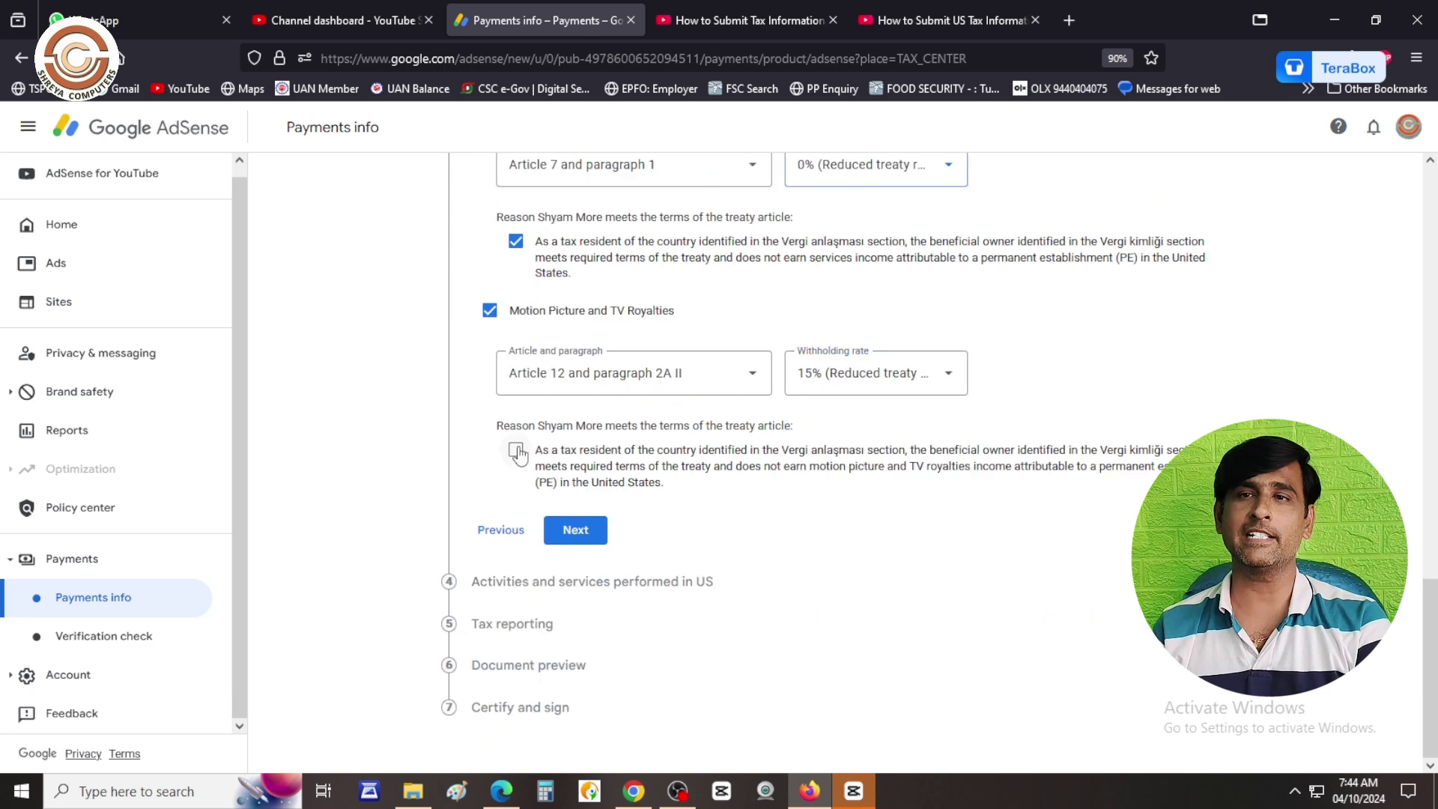
left_click(516, 451)
left_click(576, 530)
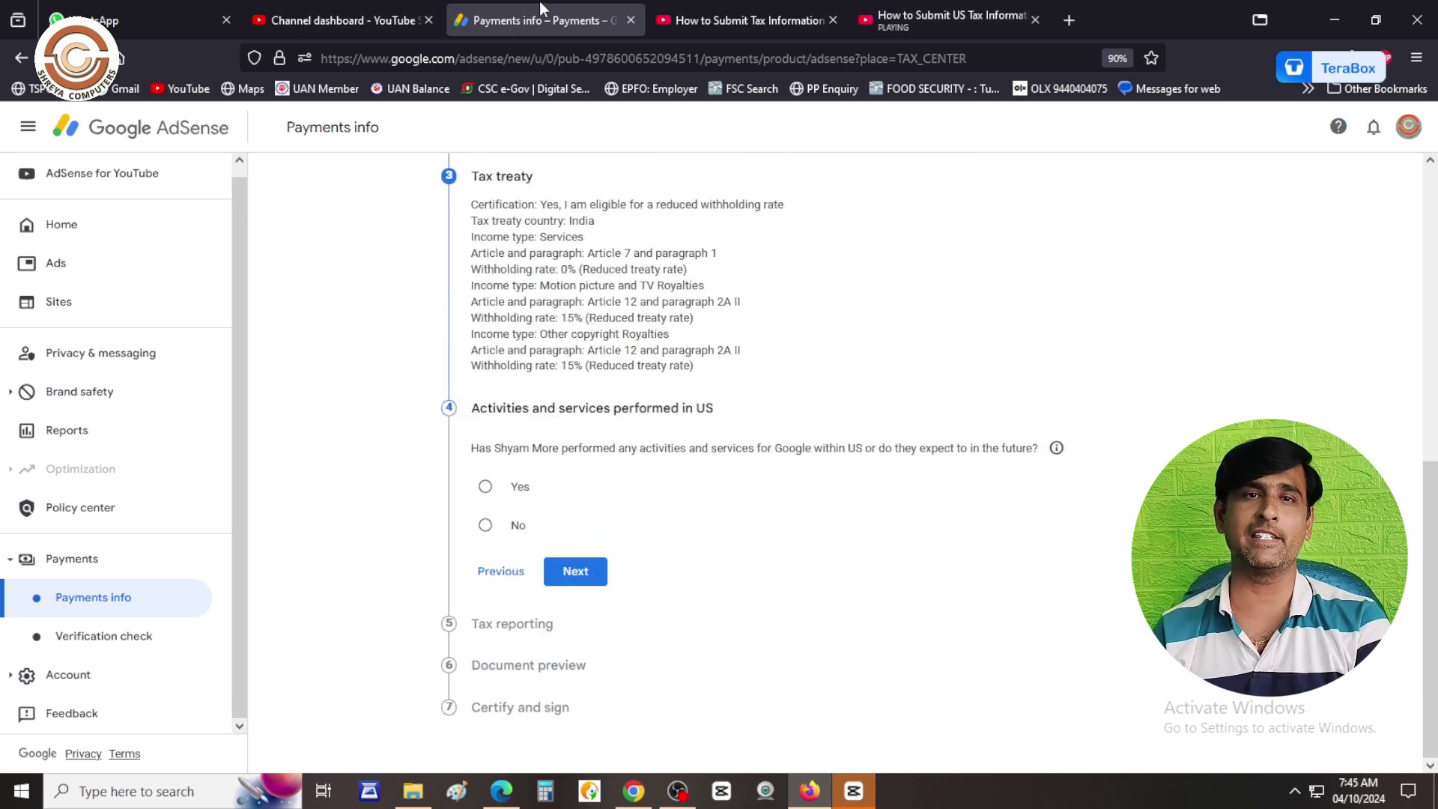
Answer No to activities performed in the US and certify that all services are performed solely outside the US.
left_click(486, 528)
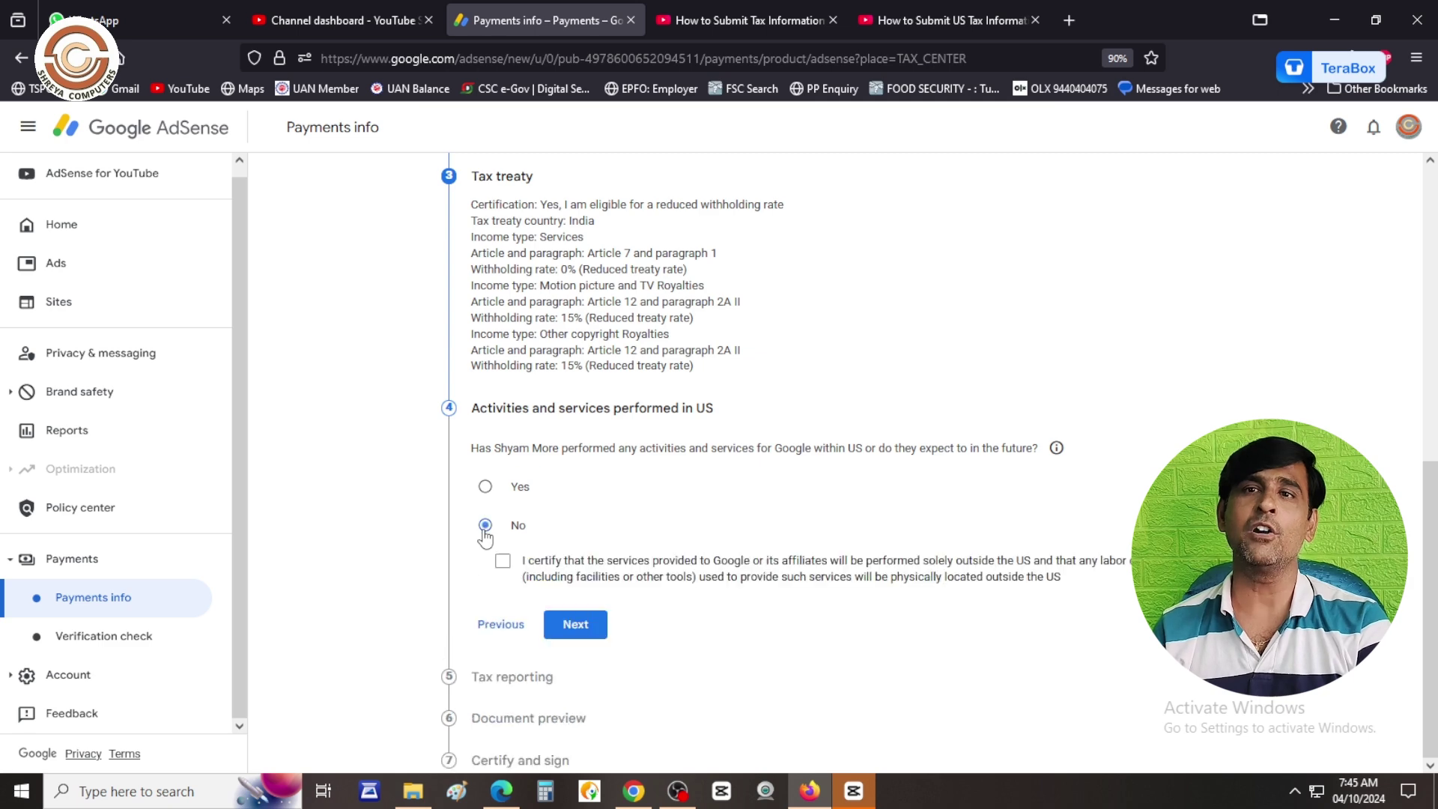
left_click(502, 563)
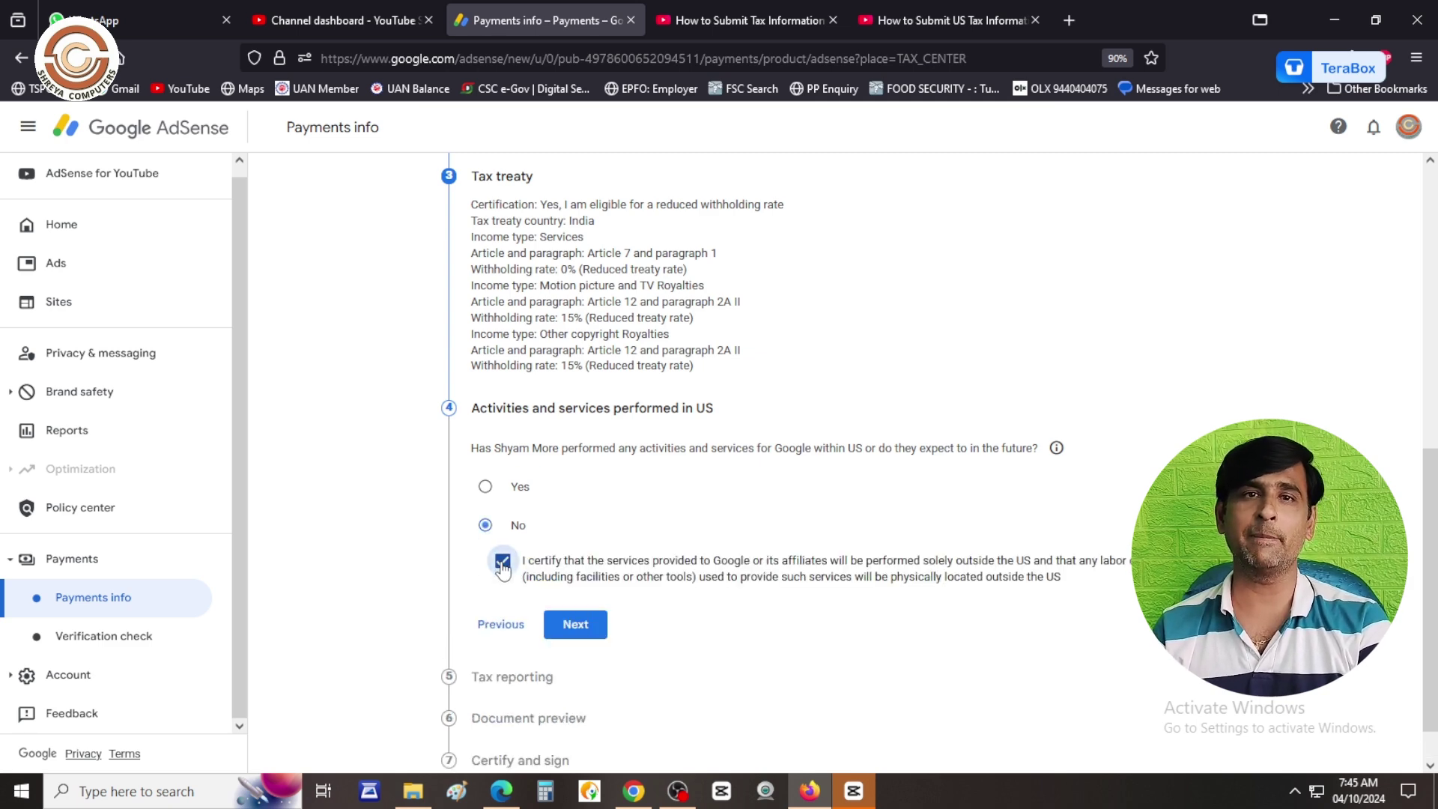
left_click(575, 625)
Accept the paperless delivery agreement for tax documents and confirm that the generated W-8BEN forms have been reviewed.
scroll(935, 470, "down", 3)
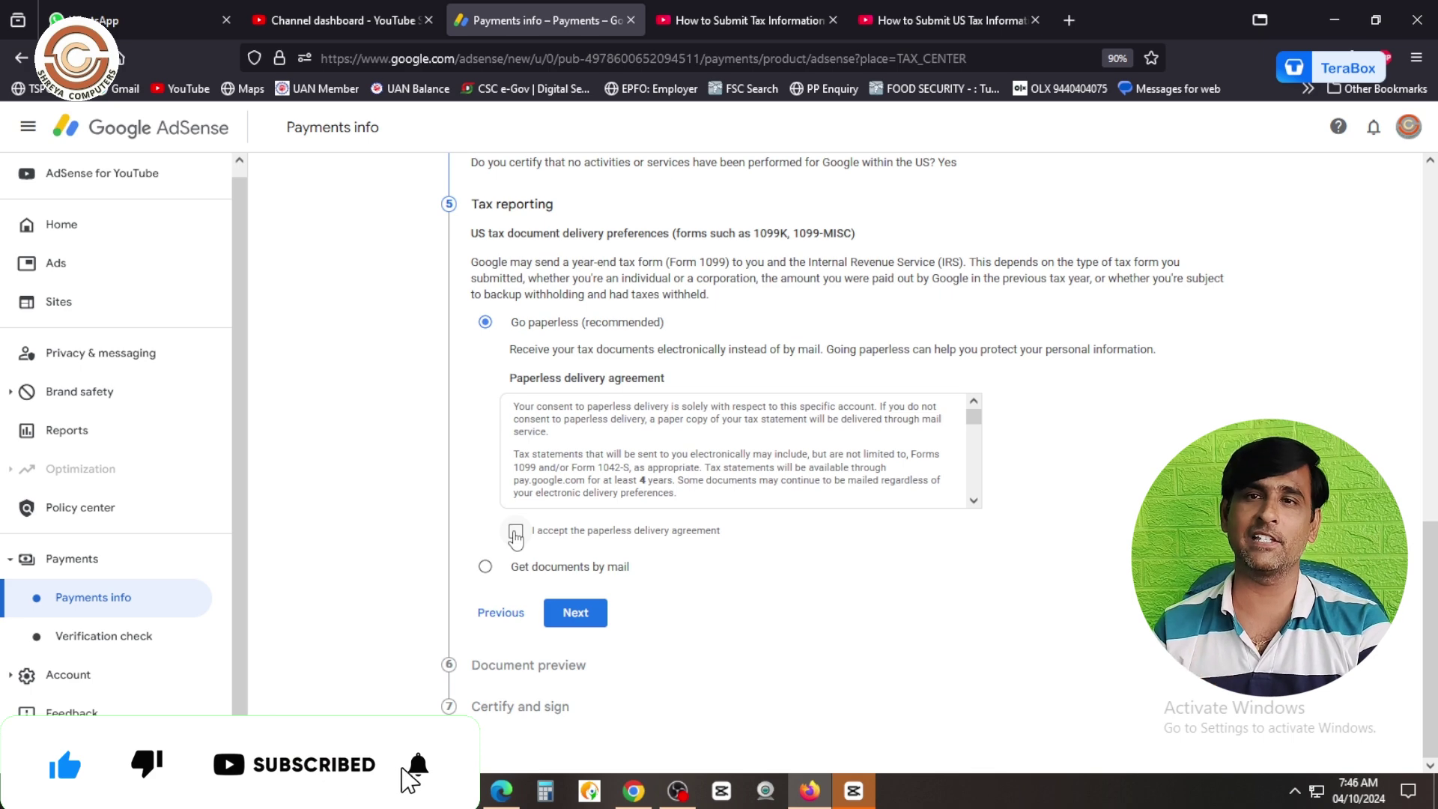
left_click(516, 533)
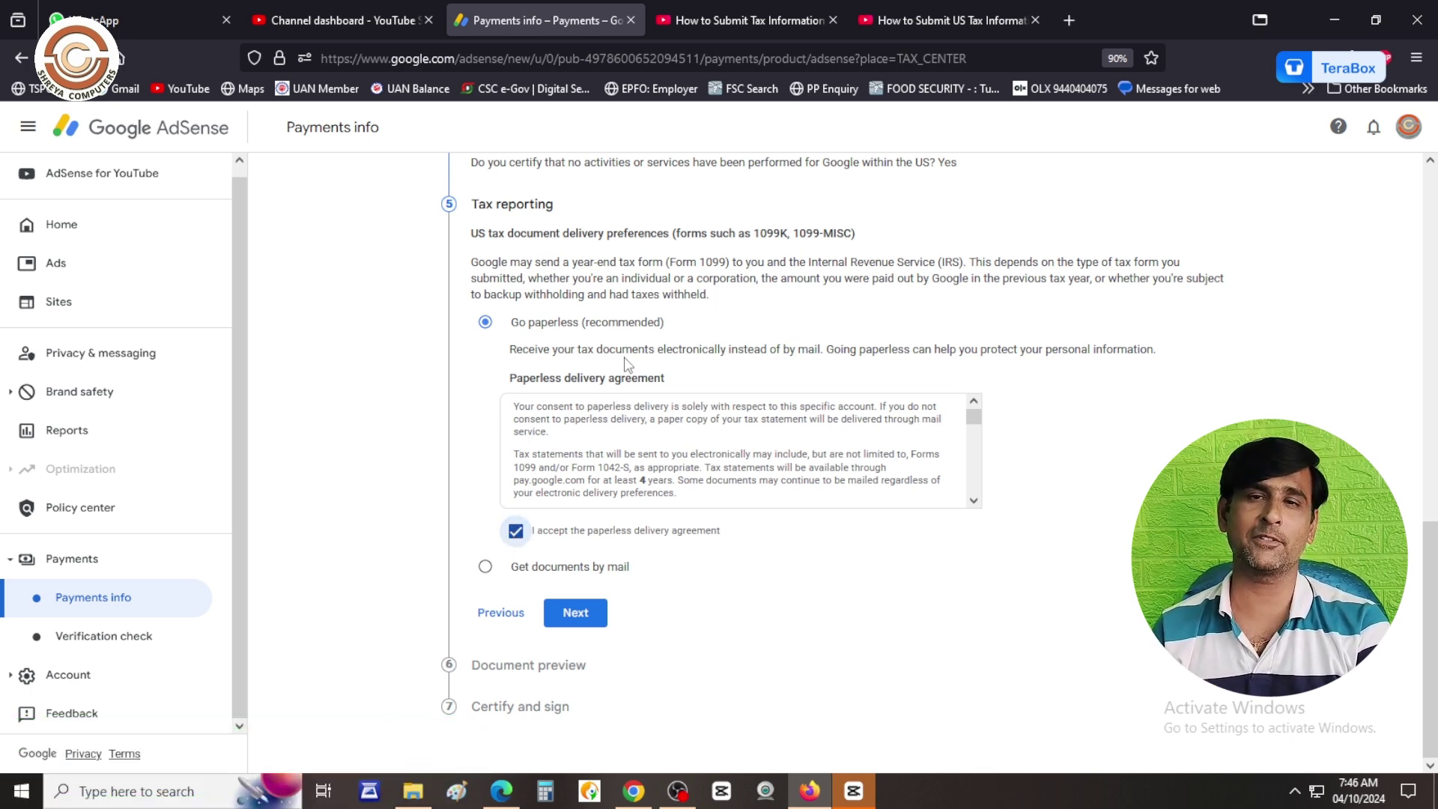
left_click(576, 613)
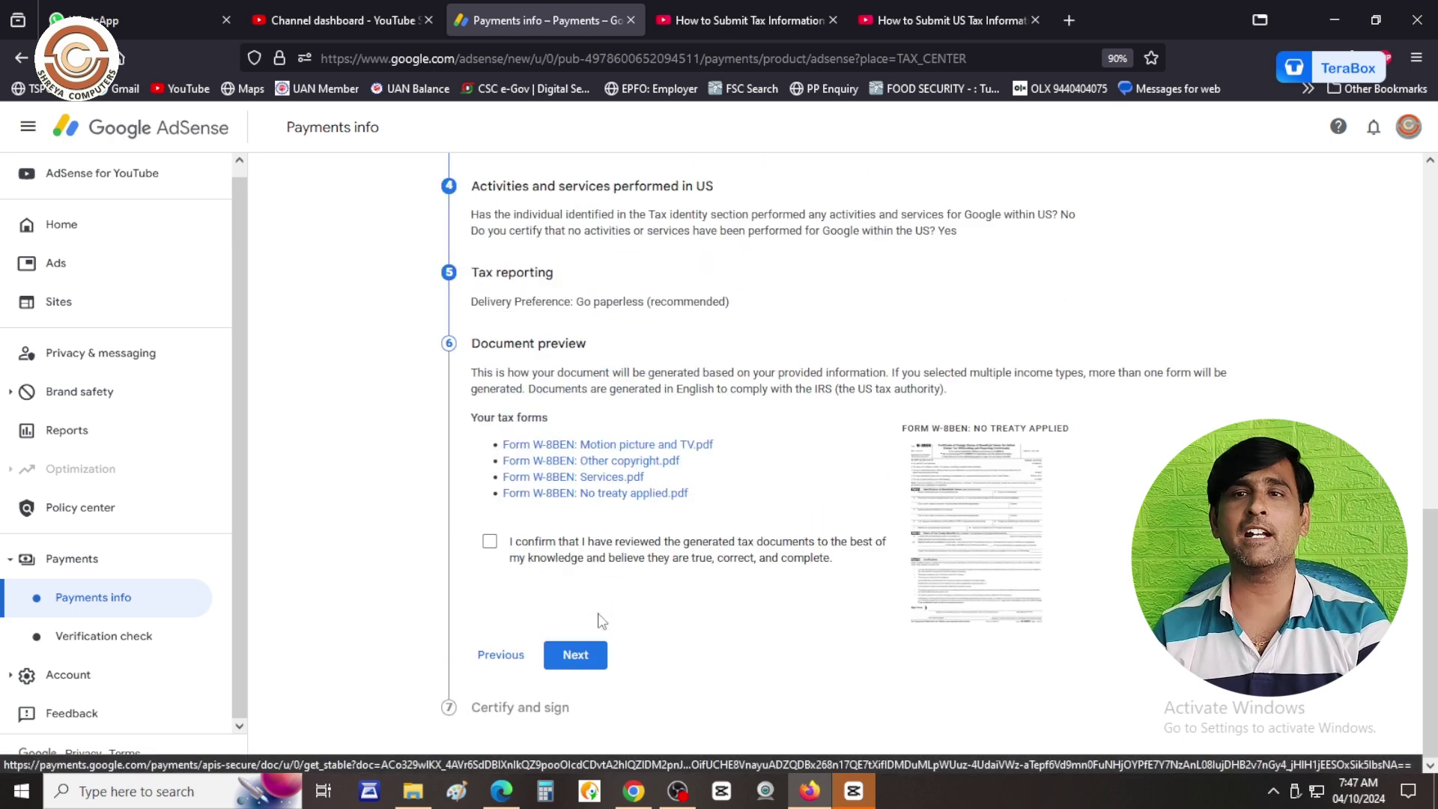
left_click(542, 538)
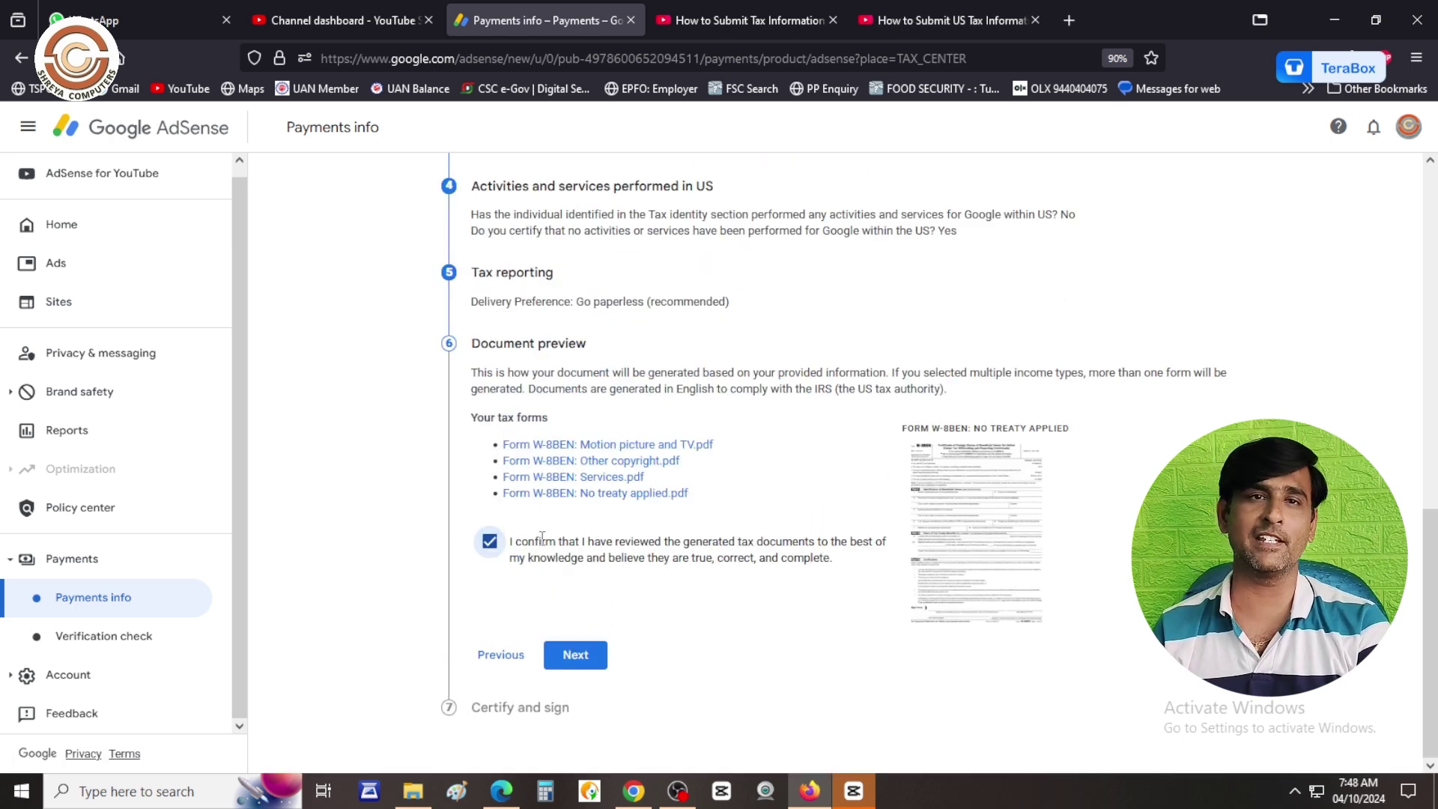
left_click(586, 654)
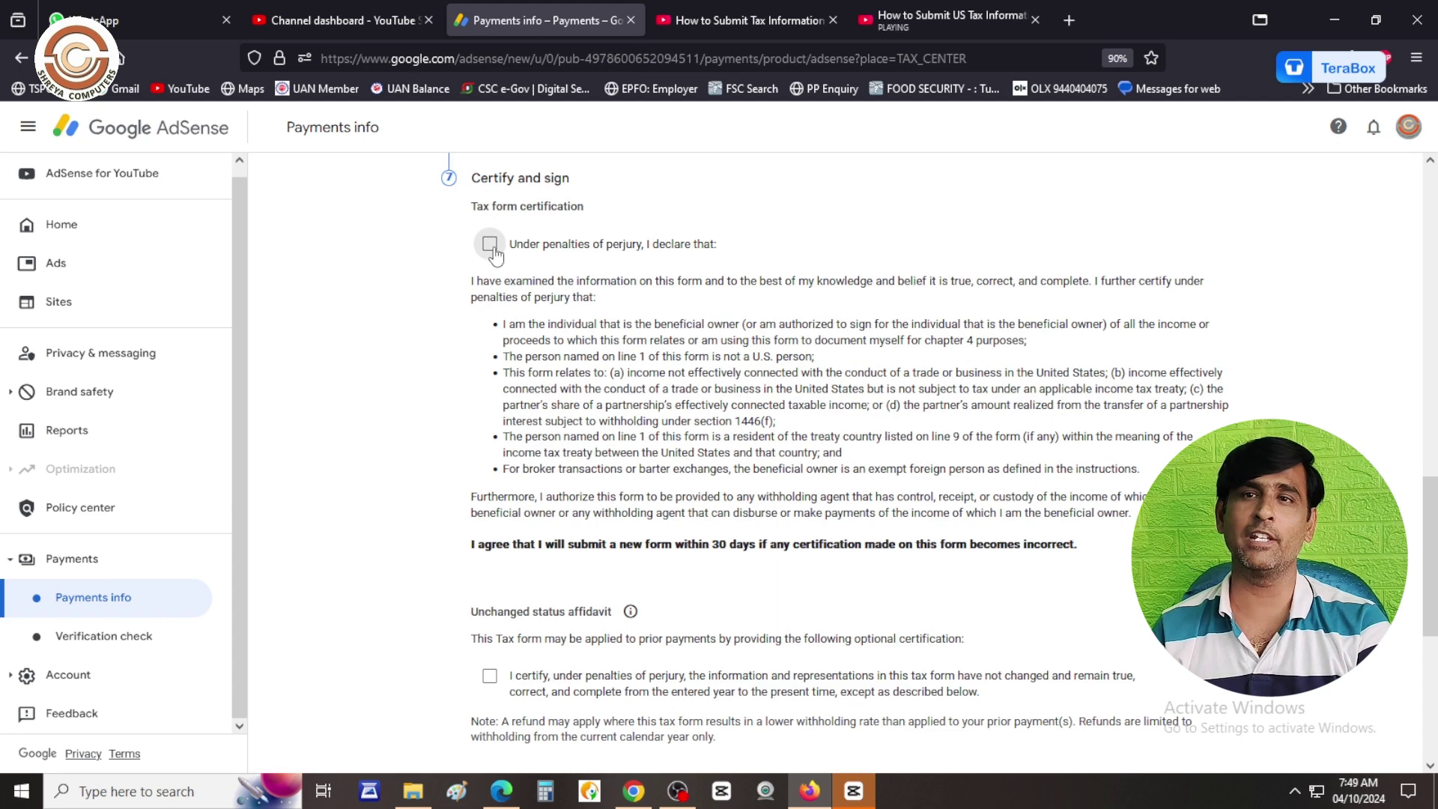
Certify the tax form under penalties of perjury, confirm being the beneficial owner named in the tax identity section, and submit the form.
left_click(490, 245)
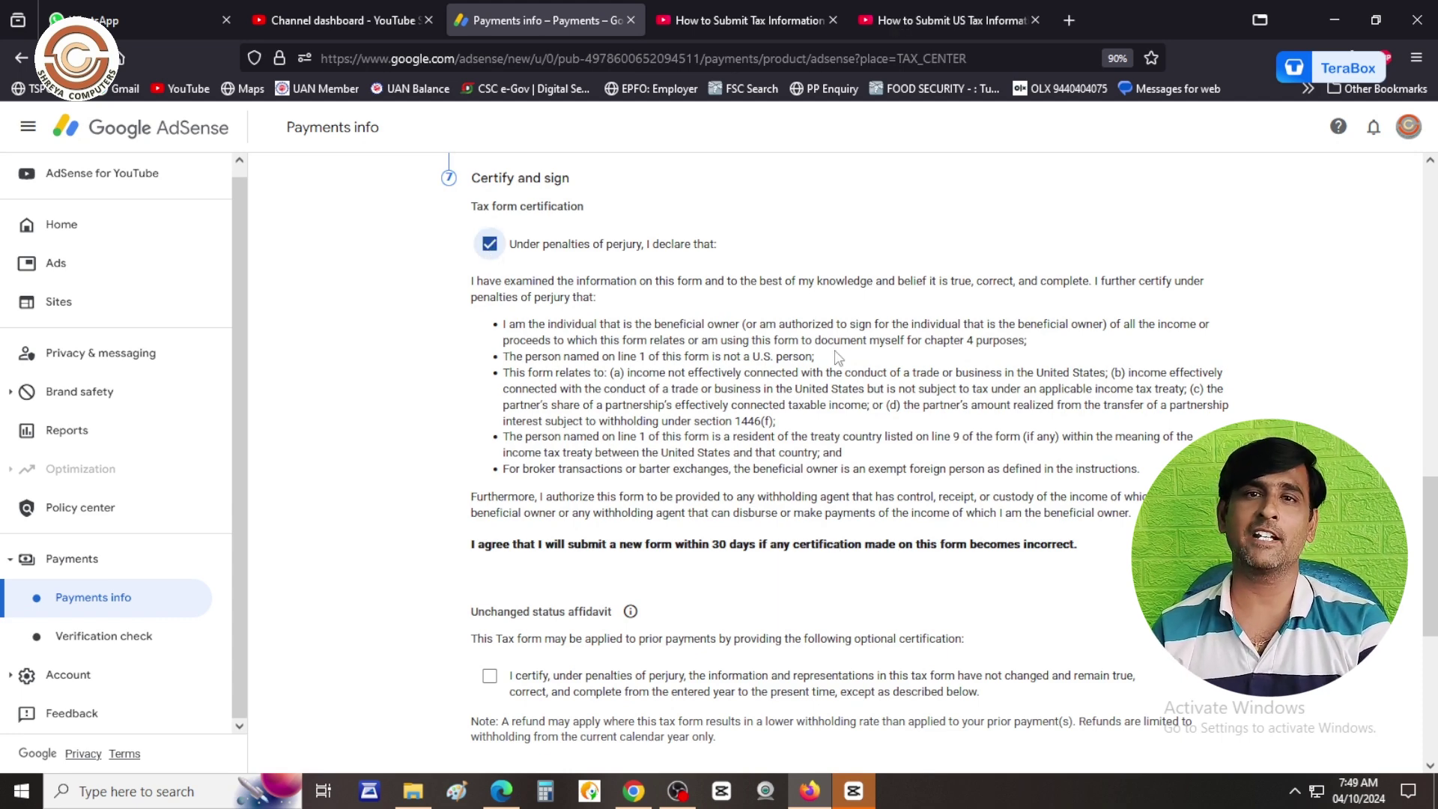
scroll(838, 358, "down", 3)
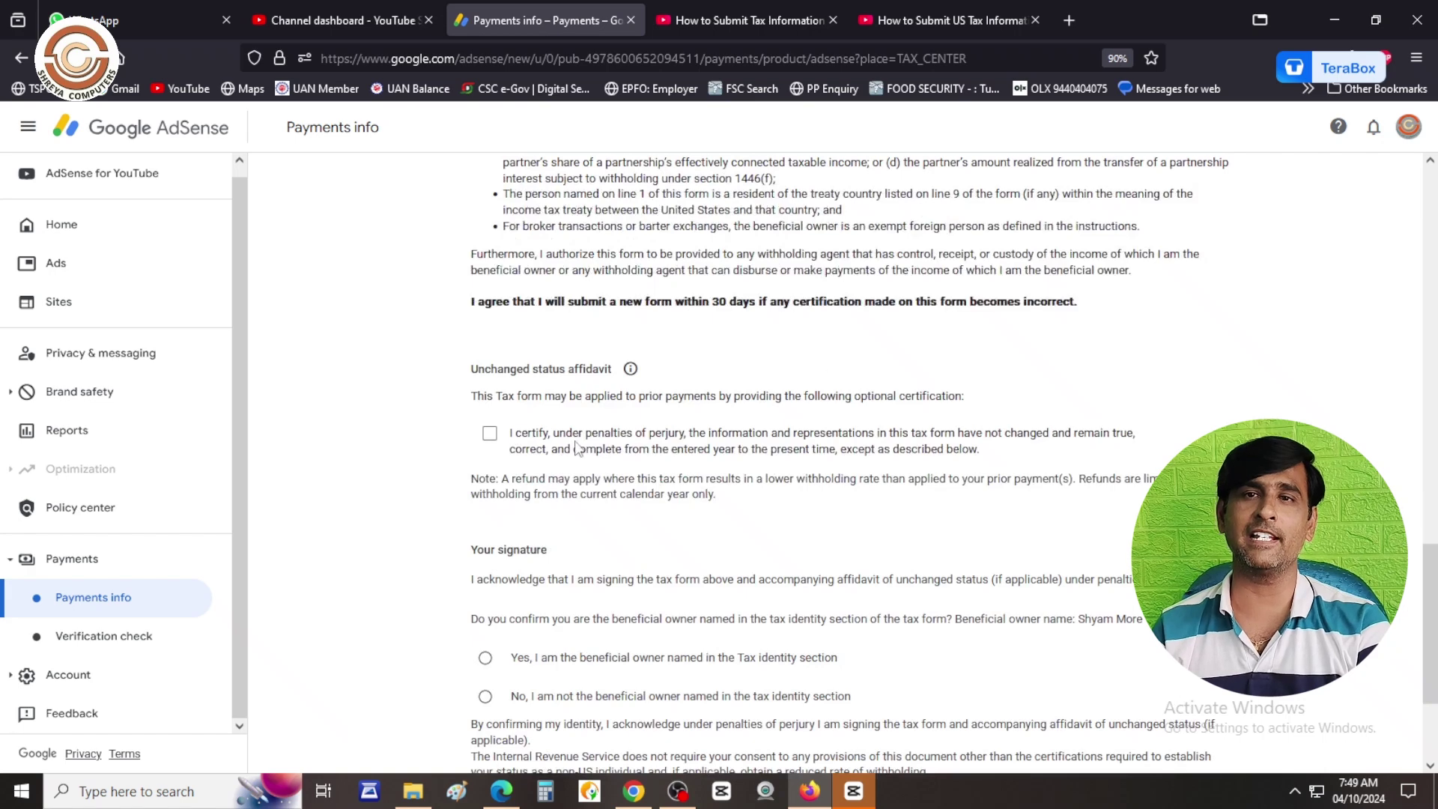
scroll(577, 448, "down", 3)
left_click_drag(535, 461, 837, 467)
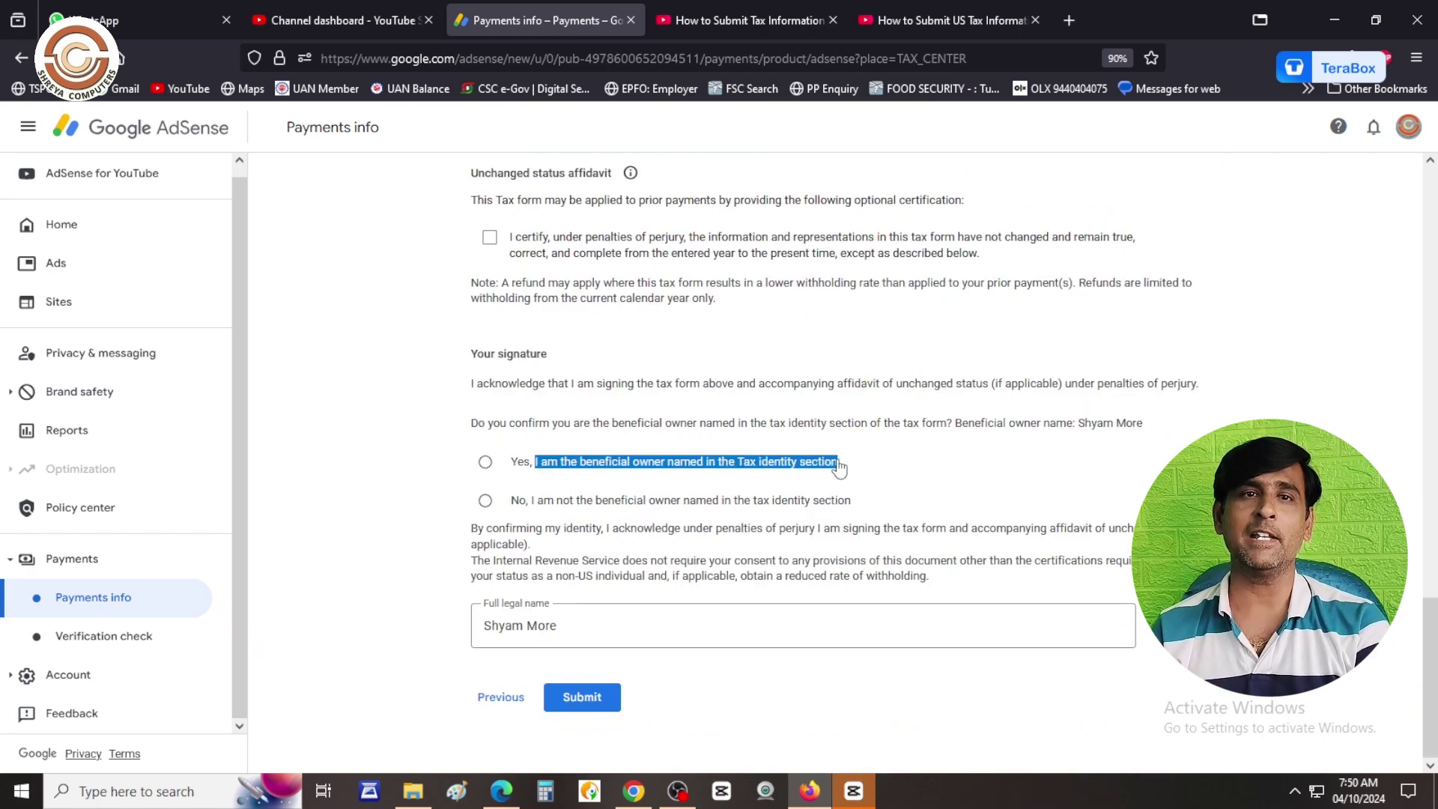
left_click(485, 462)
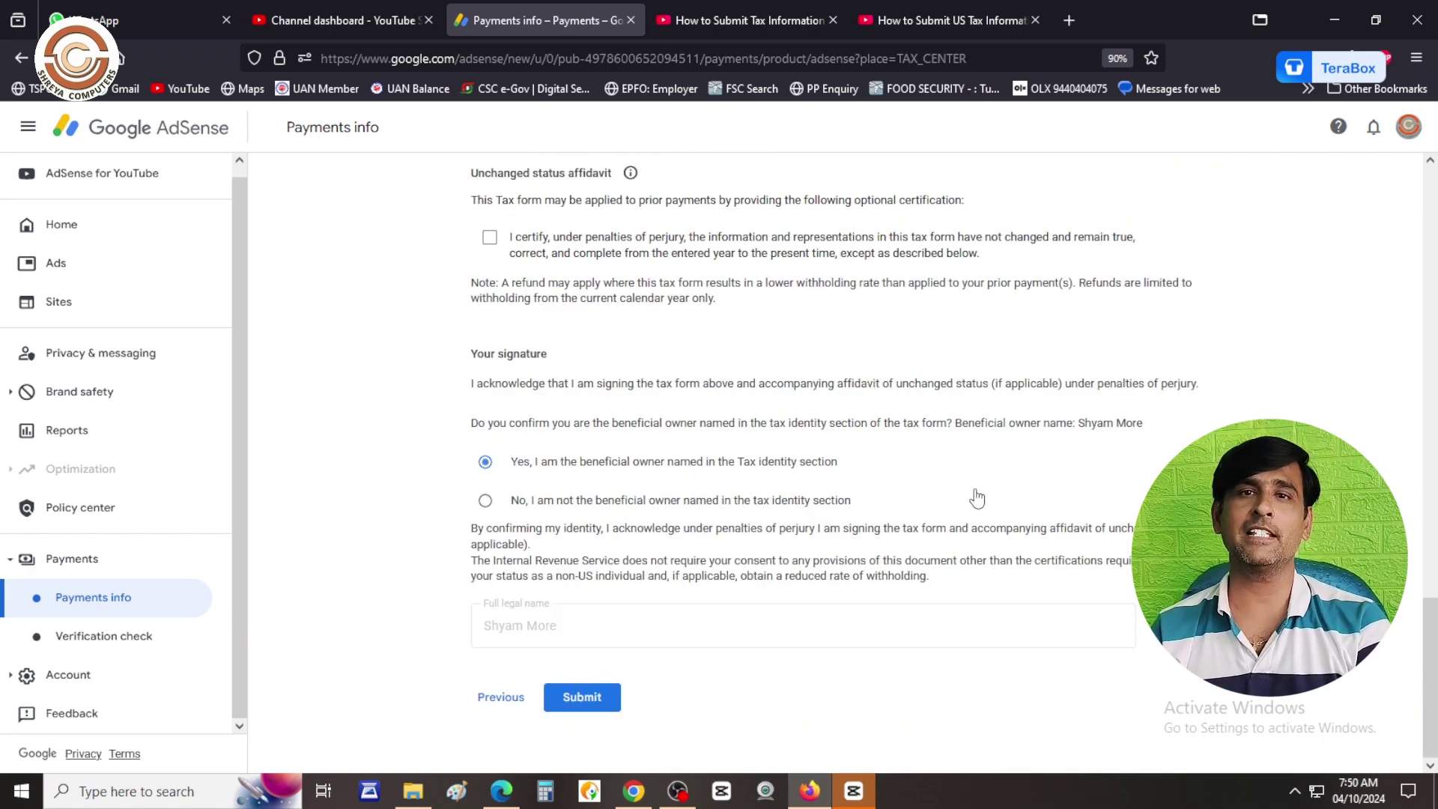
left_click(582, 698)
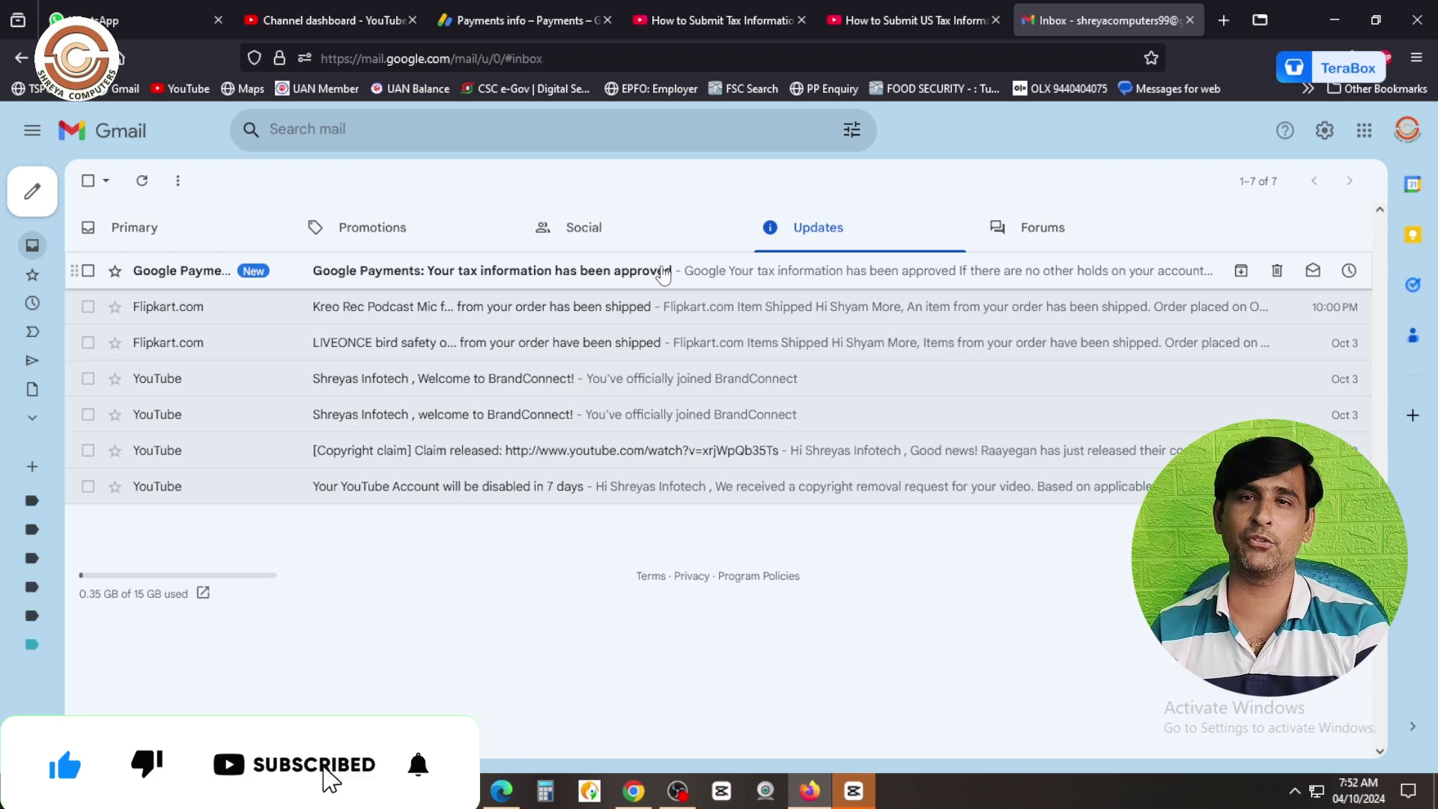
Open the Google Payments email about the tax information in the Gmail inbox and read it through.
left_click(663, 274)
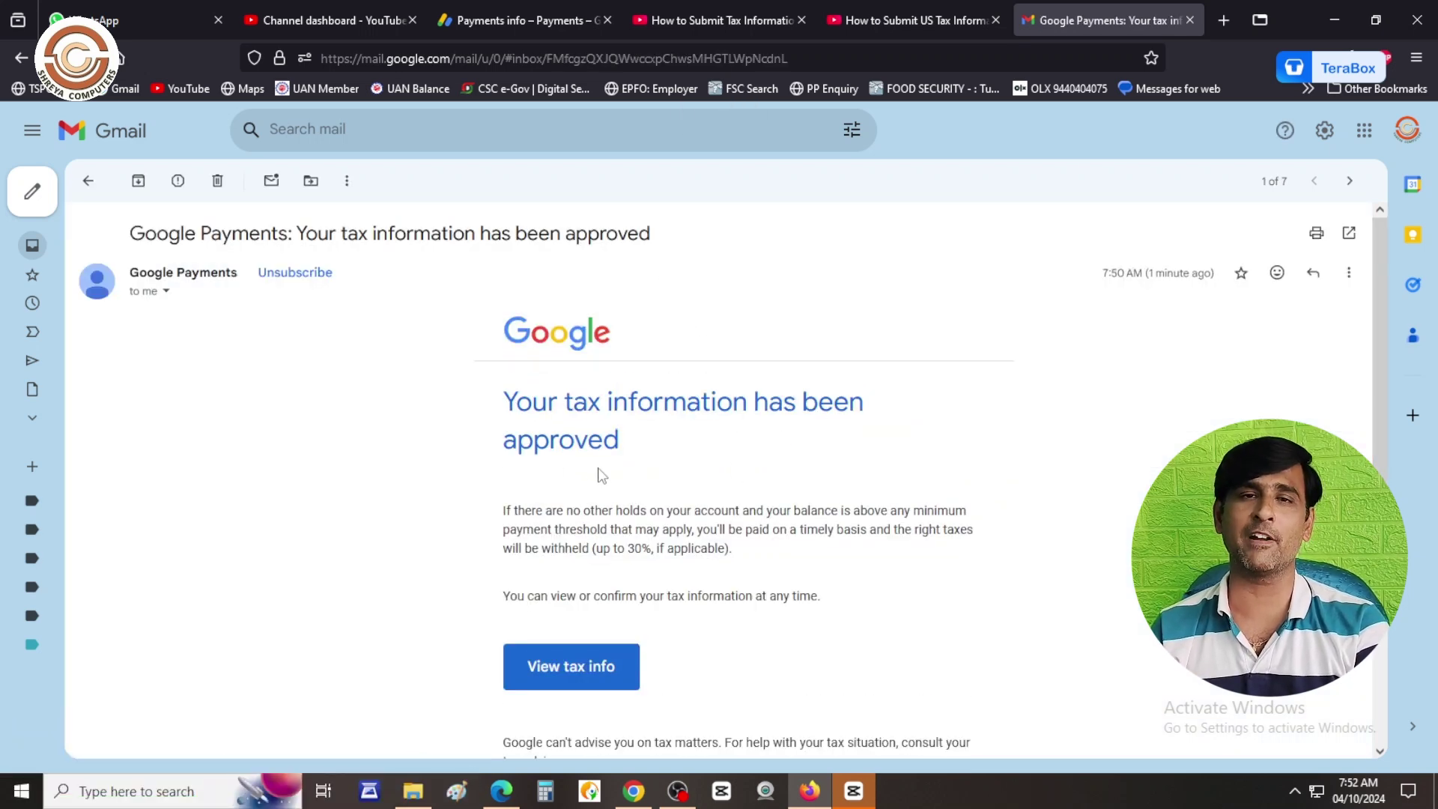
scroll(879, 505, "down", 3)
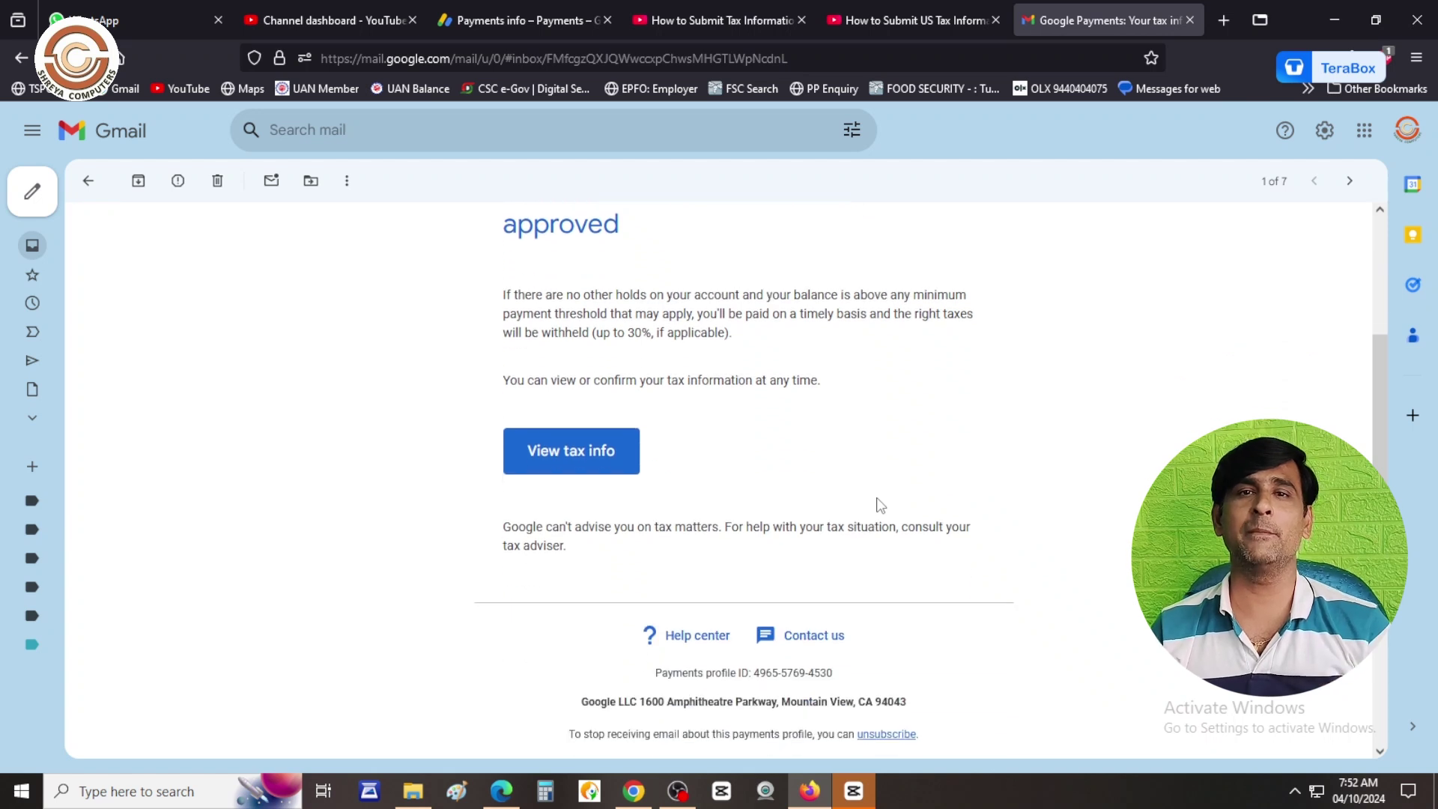
scroll(882, 505, "up", 3)
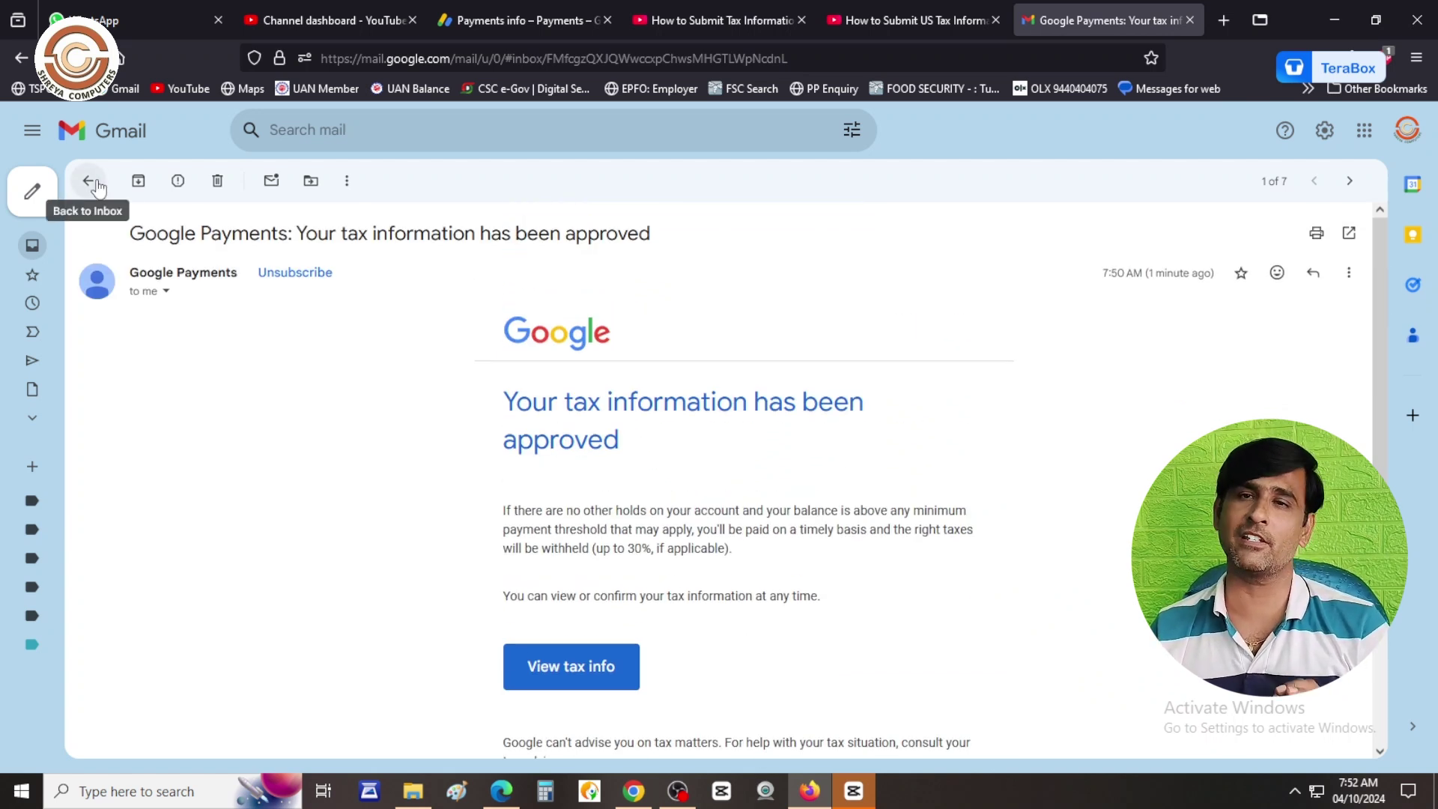